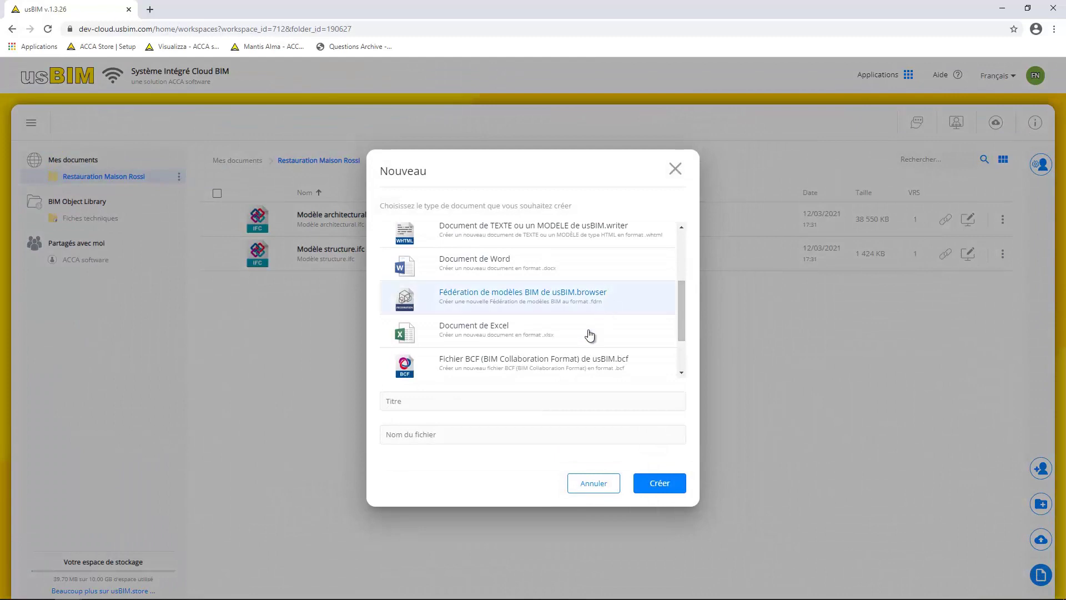
Create the 'Fédération' federation from Modèle architectural.ifc and Modèle structure.ifc and load the combined model
type("Fédération")
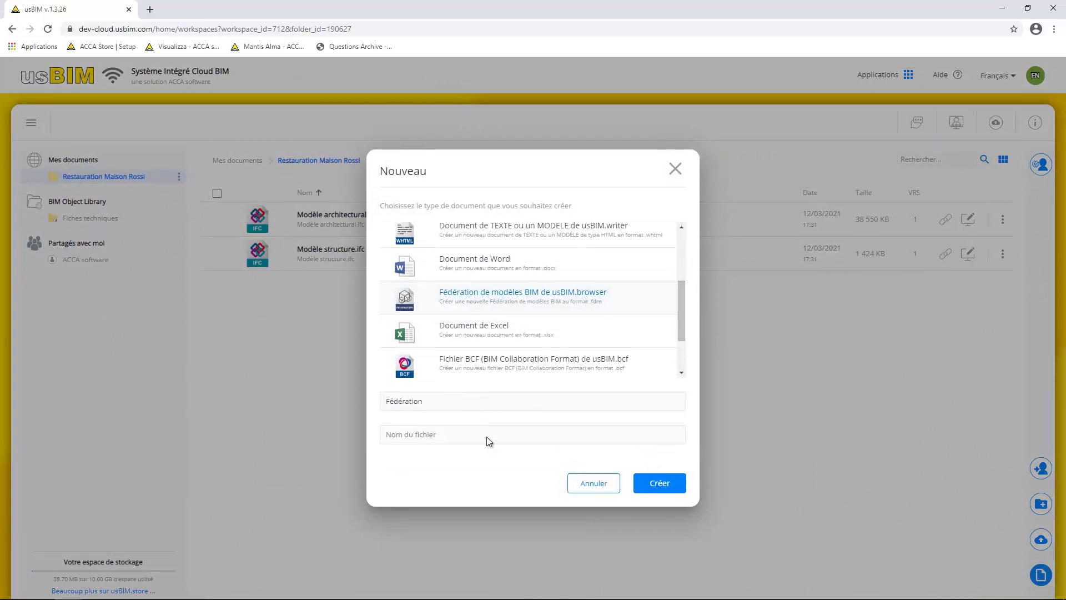
left_click(666, 487)
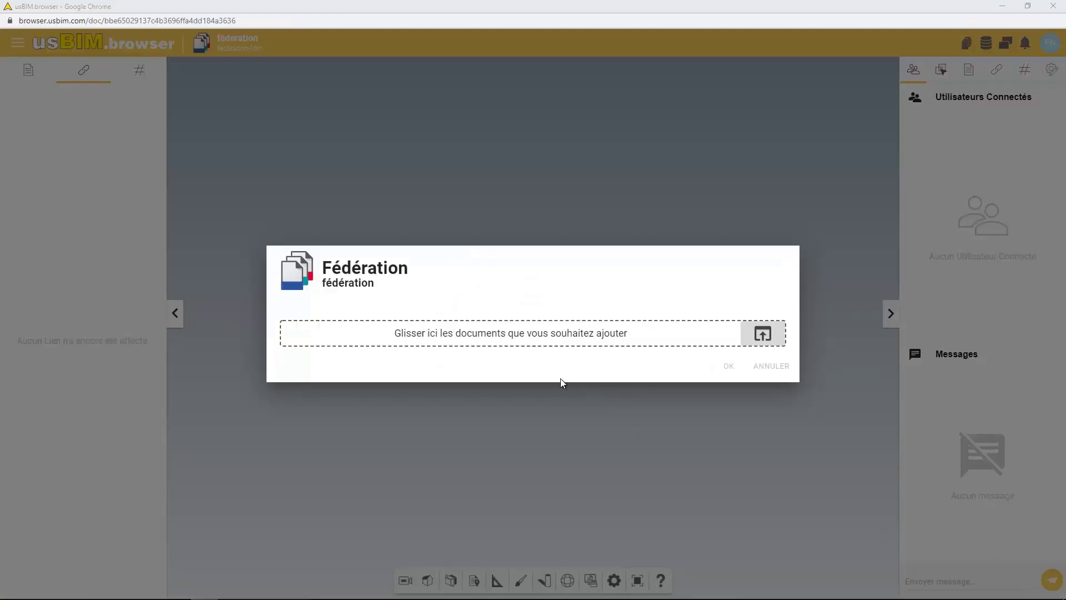
left_click(1037, 5)
left_click_drag(460, 270, 721, 275)
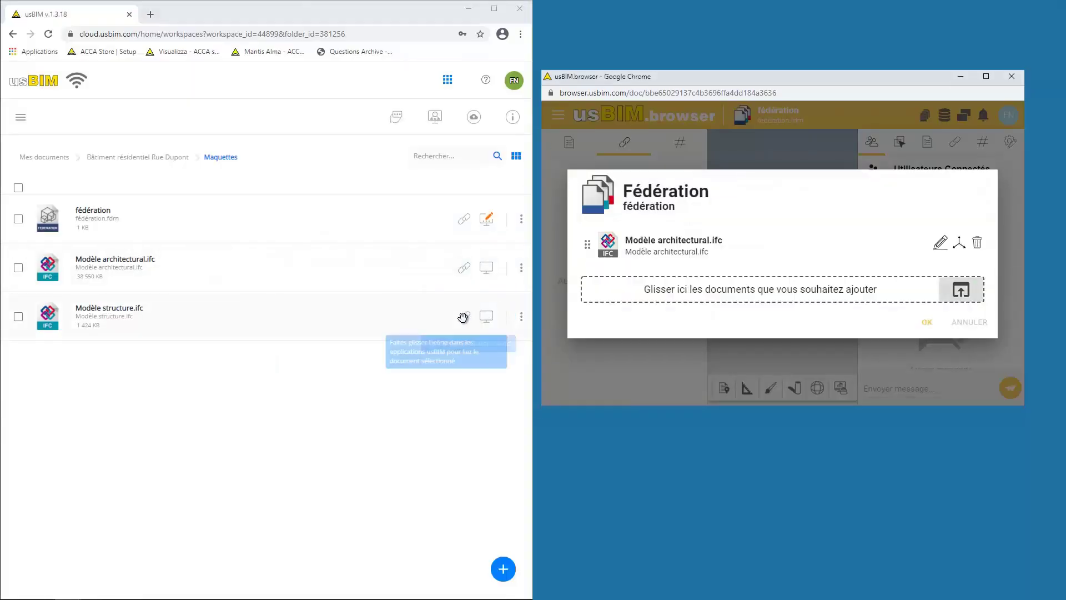
left_click_drag(463, 317, 687, 288)
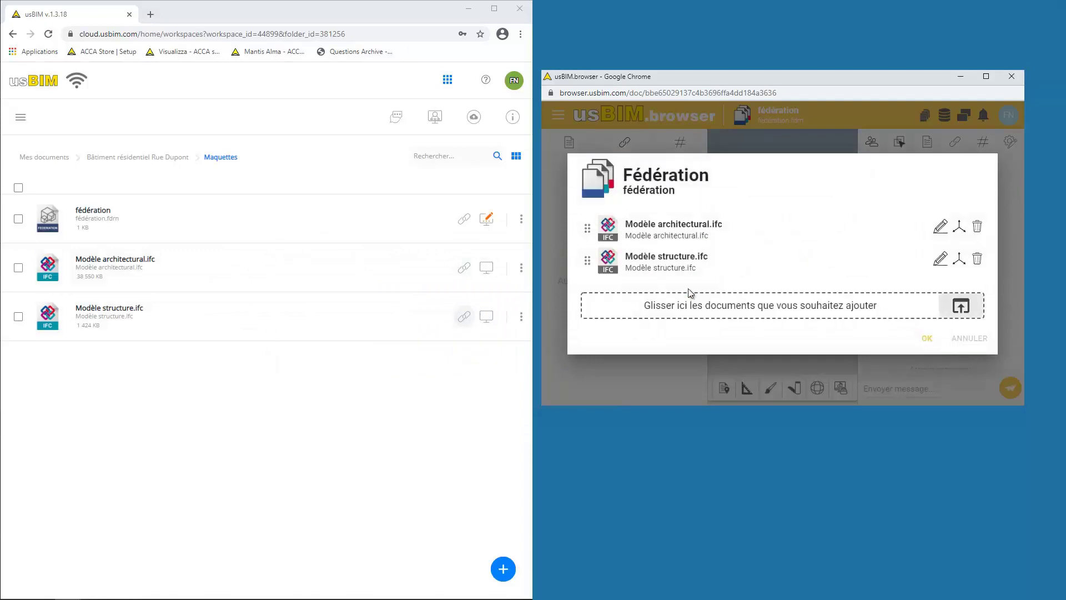
left_click(928, 340)
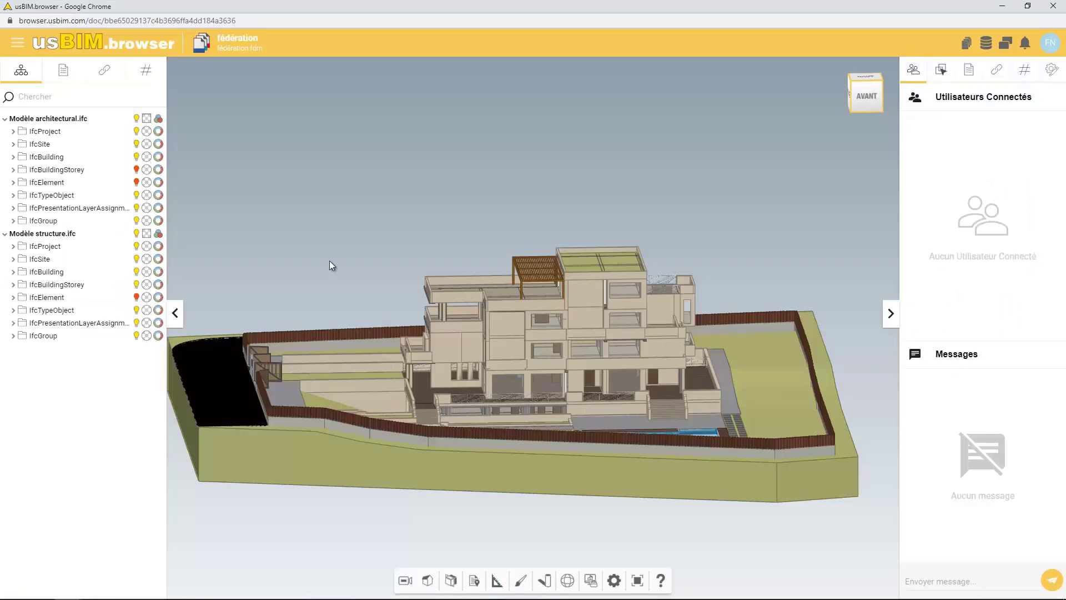
Slide the architectural IfcProject's transparency almost to zero so the structural frame shows through
left_click(147, 131)
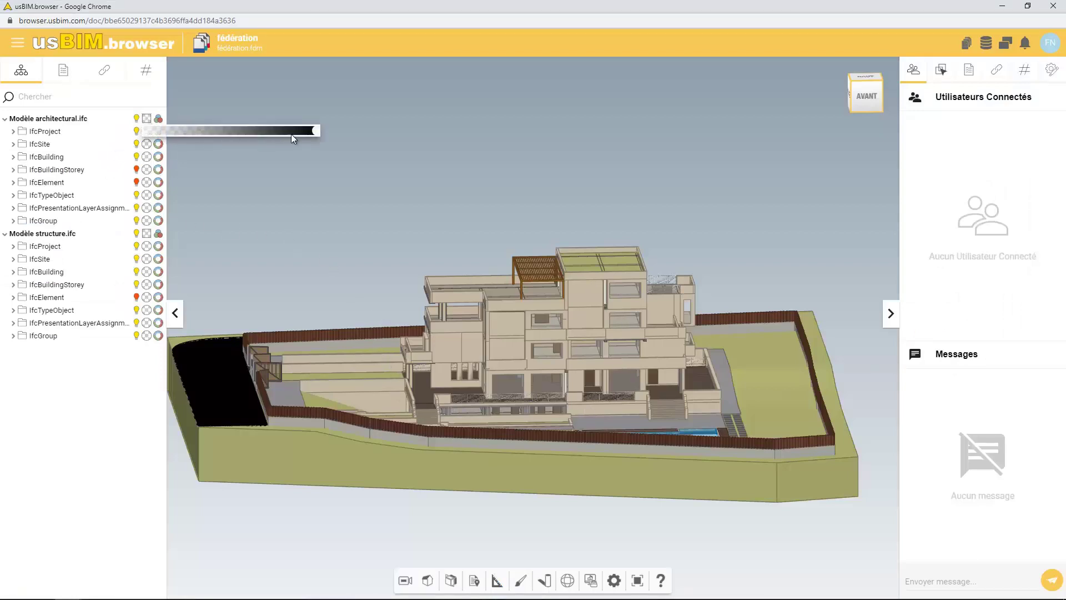
left_click_drag(183, 132, 145, 133)
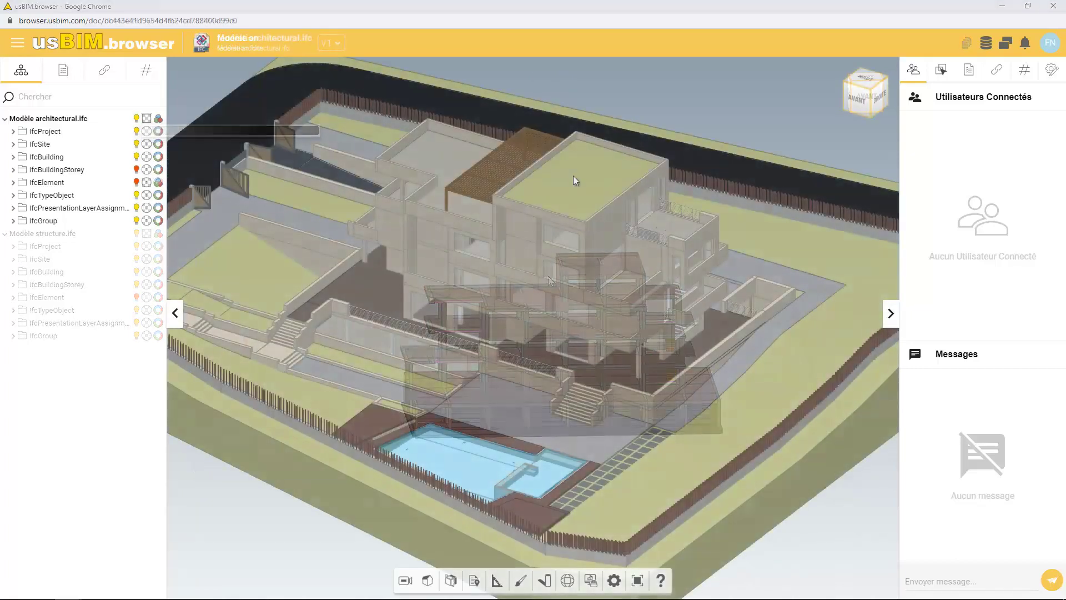
Link Transmission thermique.pdf to the roof slab Enveloppe horizontale 2919
left_click(573, 176)
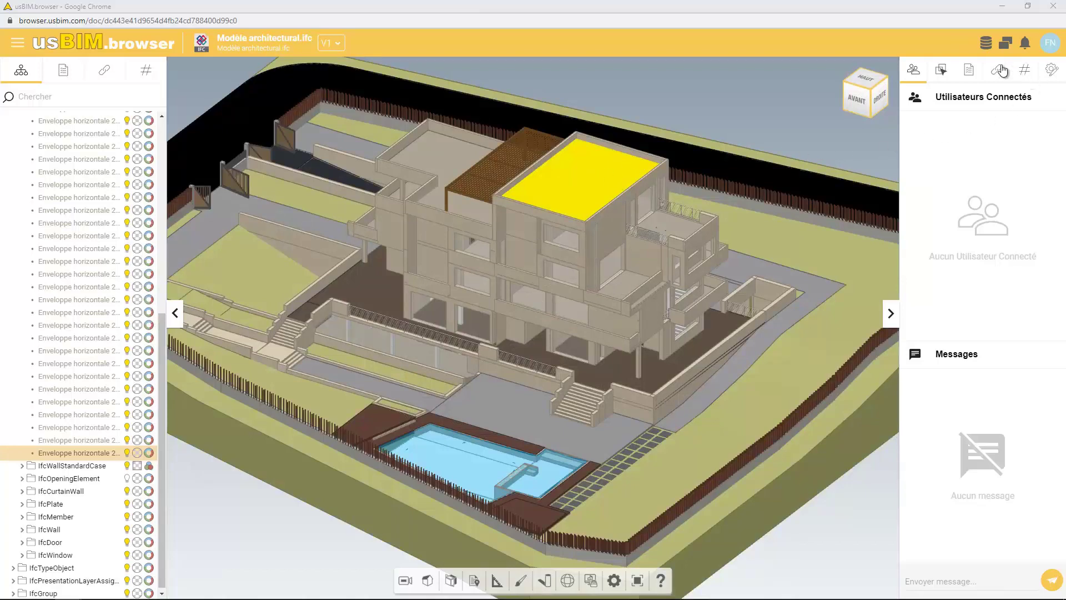
left_click(999, 70)
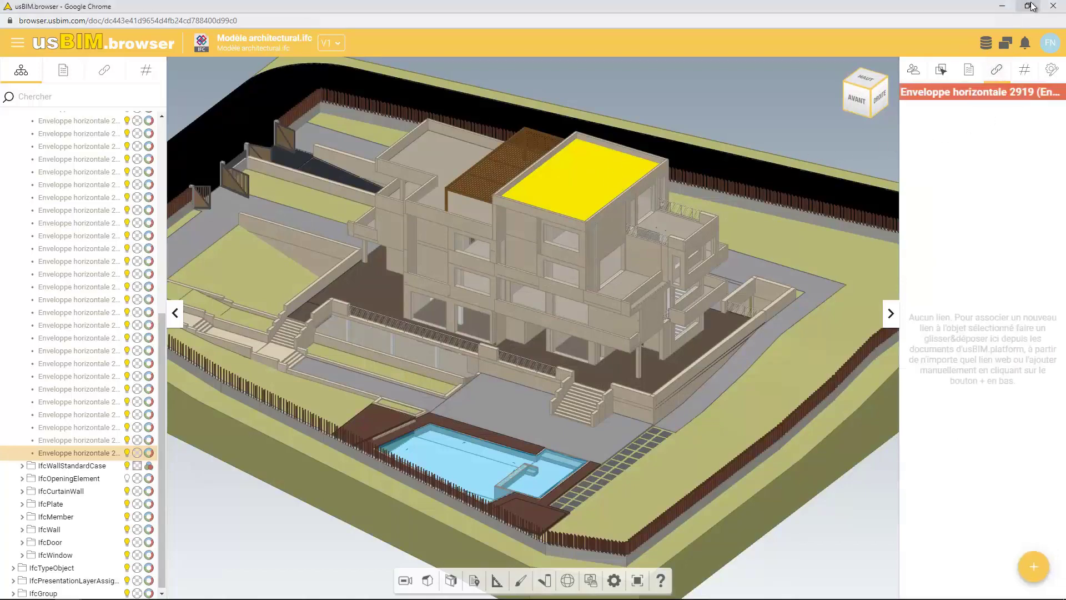
left_click(1028, 5)
left_click(212, 112)
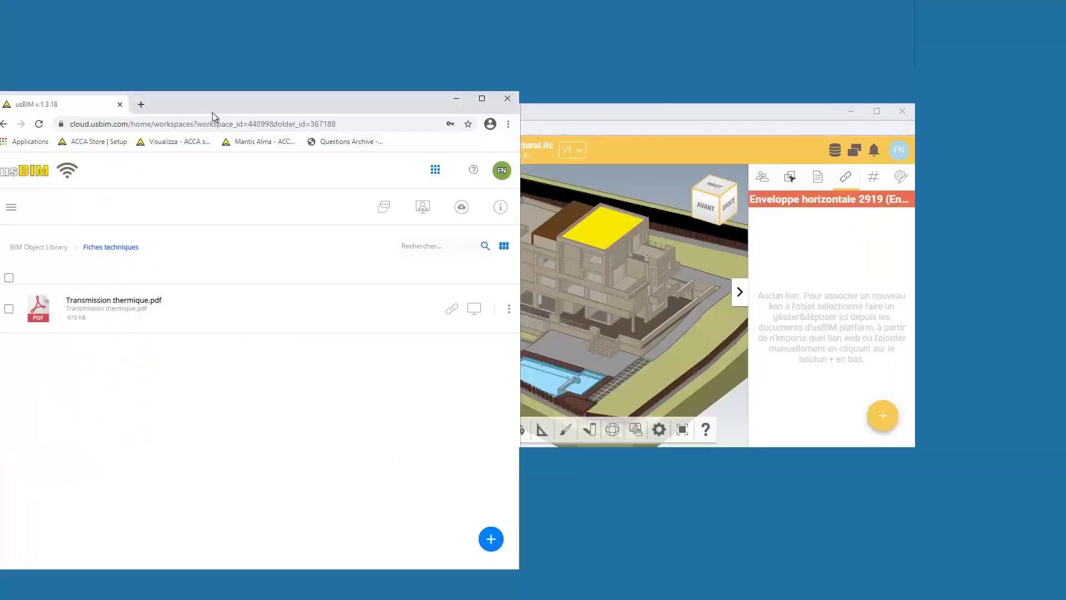
left_click_drag(451, 308, 808, 318)
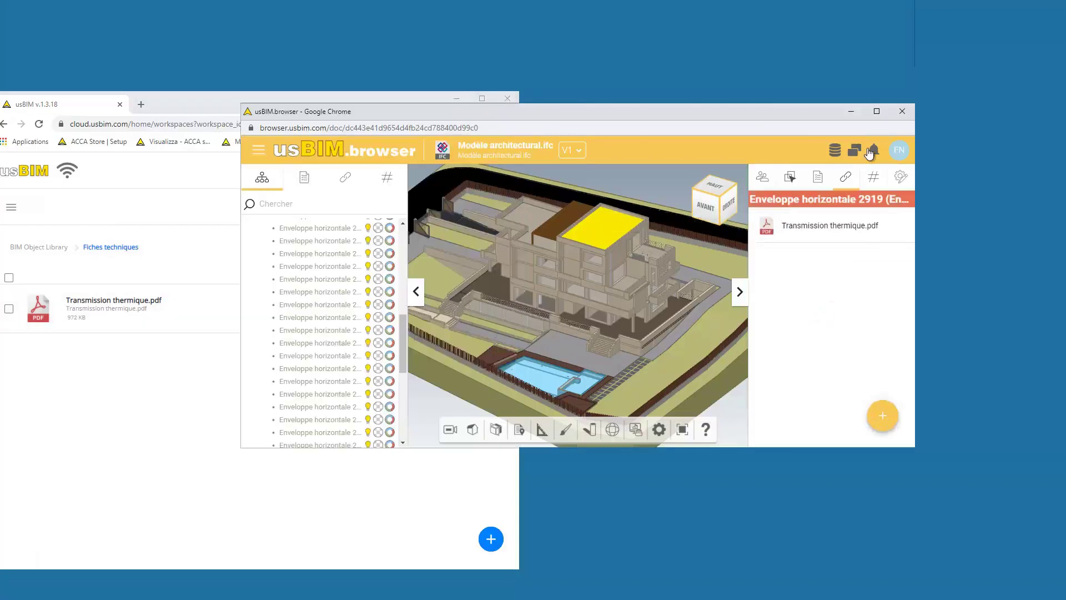
View the linked Transmission thermique.pdf with the viewer in full screen
left_click(877, 112)
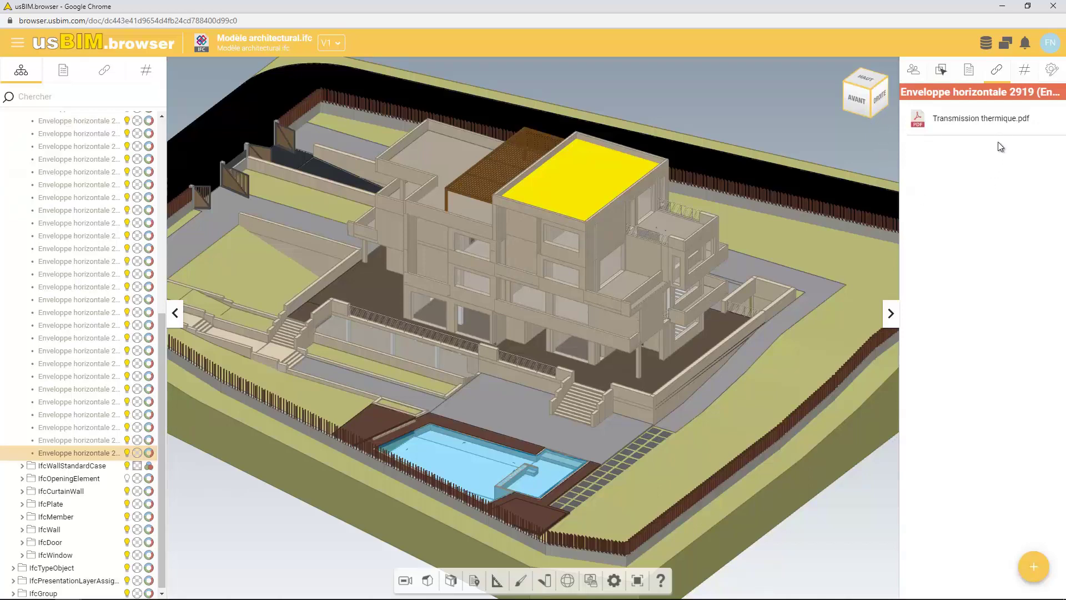
left_click(980, 118)
scroll(581, 366, "down", 5)
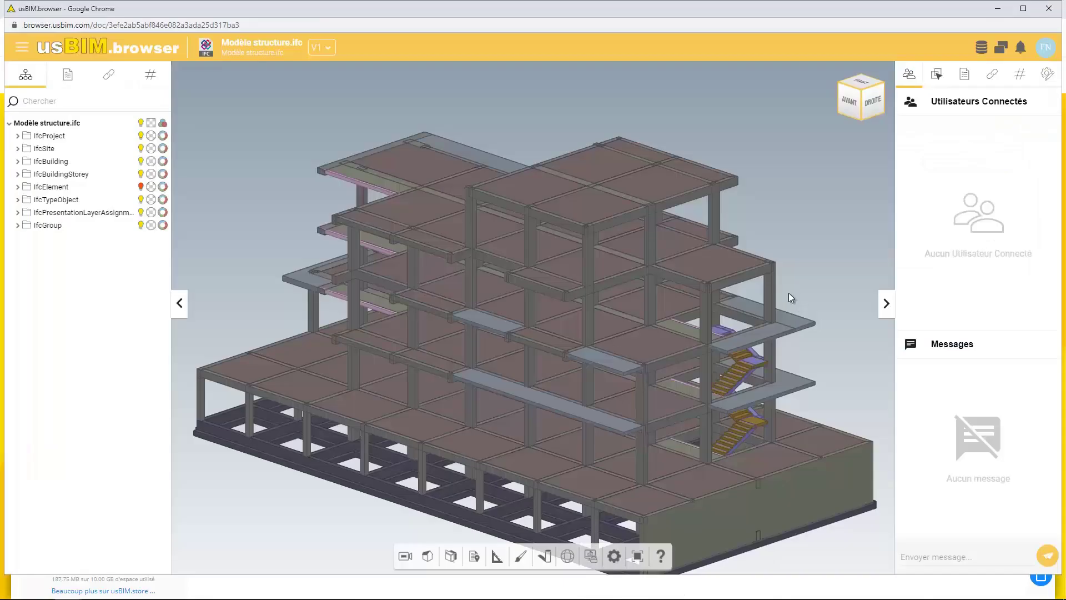
View the drawings linked to a structure column (Armature Poteau 12.dwg) and the top slab (Coffrage 4ème étage.dwg)
middle_click_drag(787, 295, 778, 309)
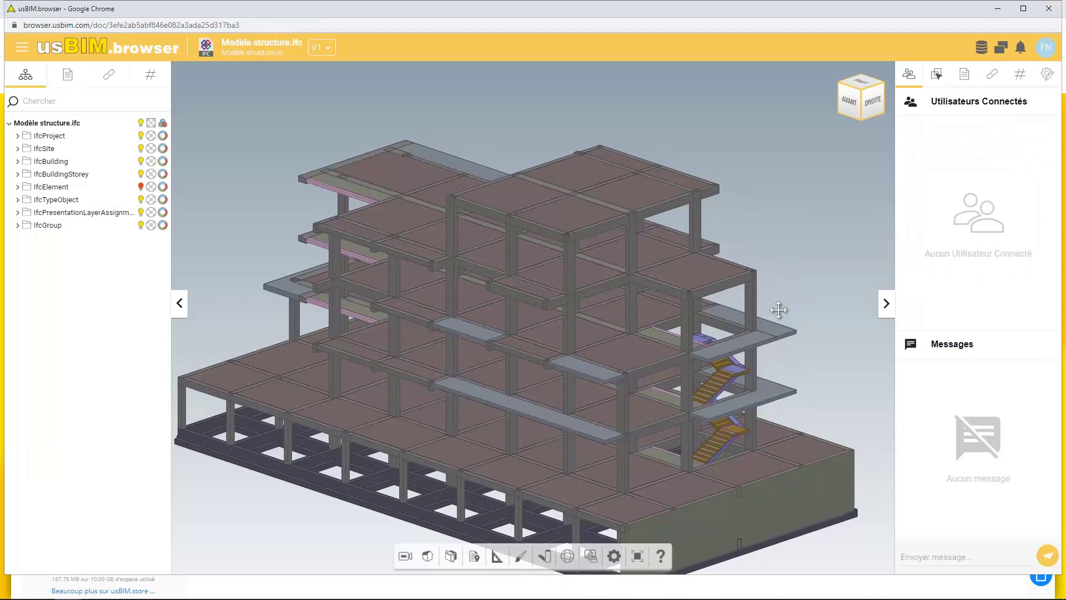
left_click(571, 275)
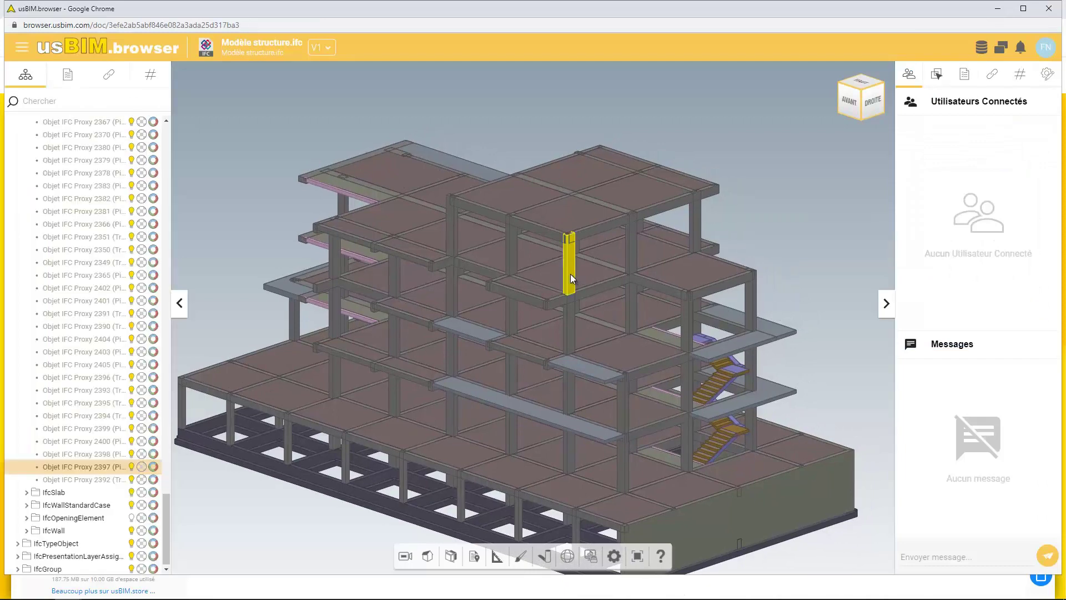
left_click(992, 75)
left_click(992, 131)
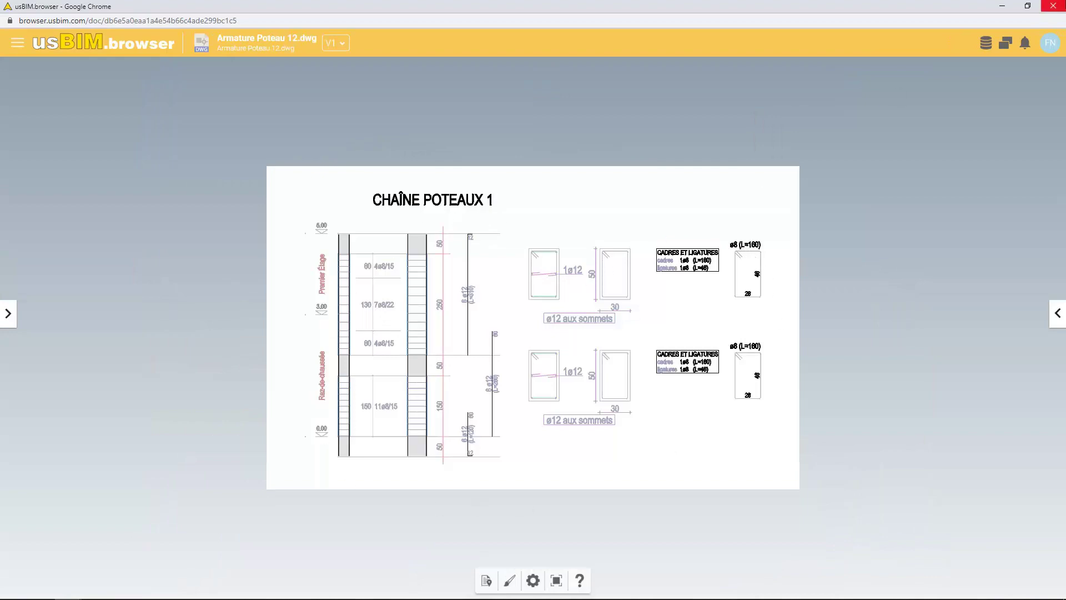
left_click(1053, 6)
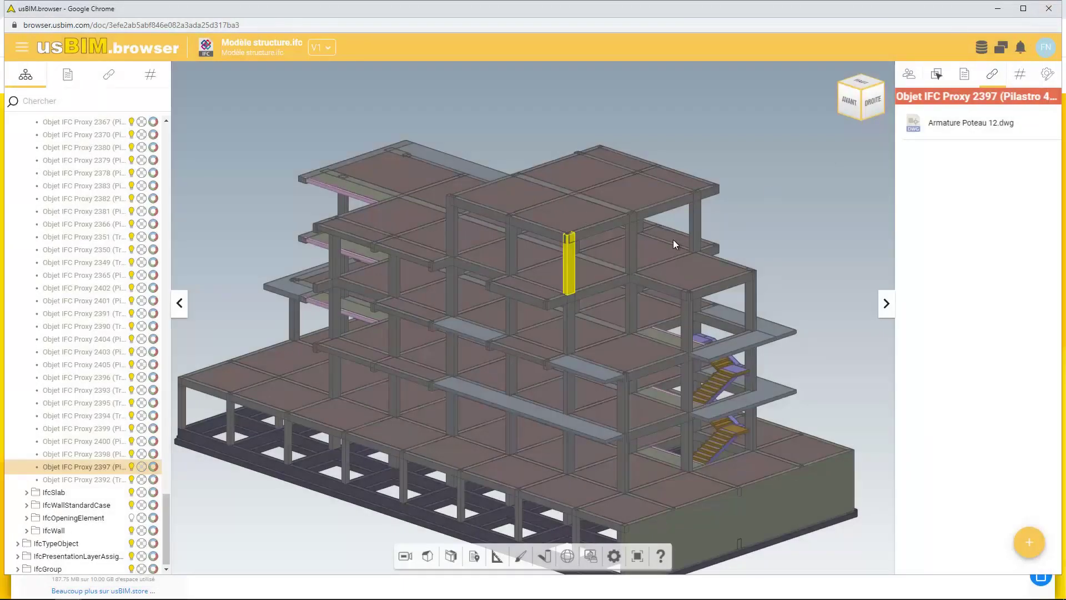
left_click(568, 211)
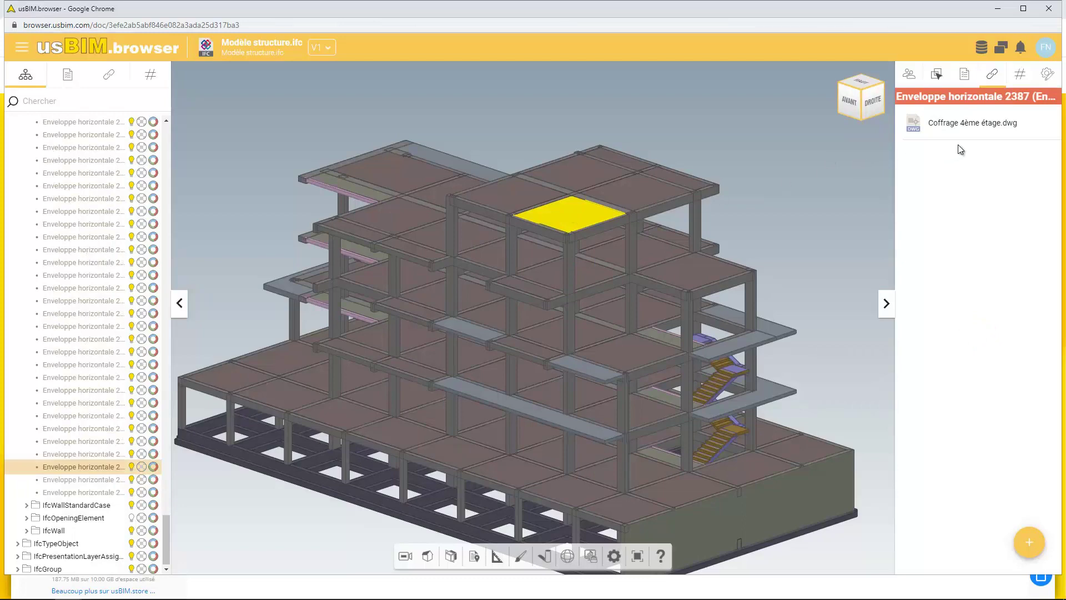
left_click(983, 132)
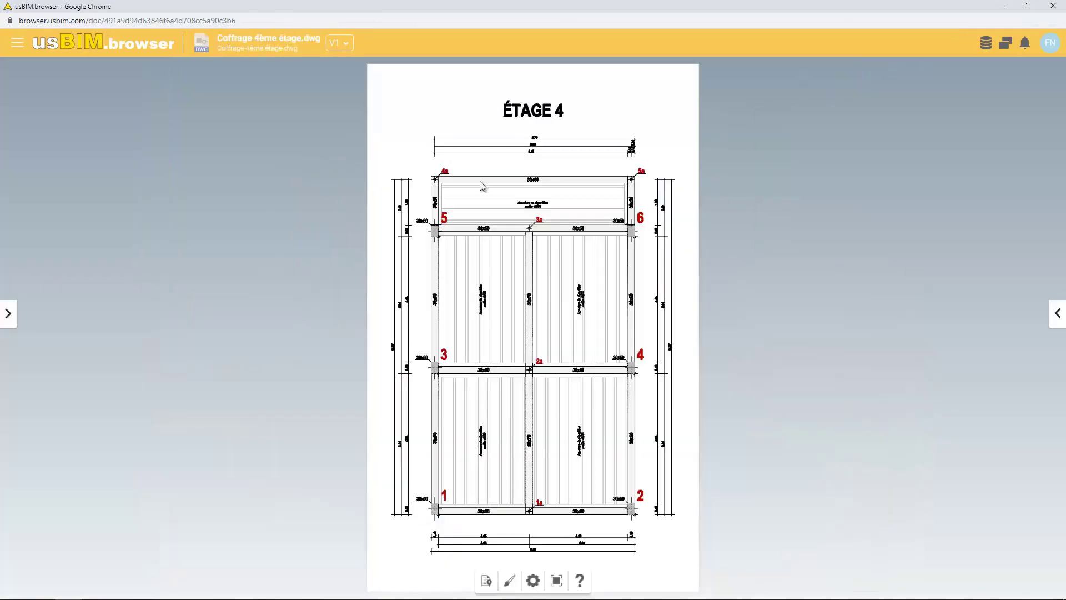
left_click(1060, 5)
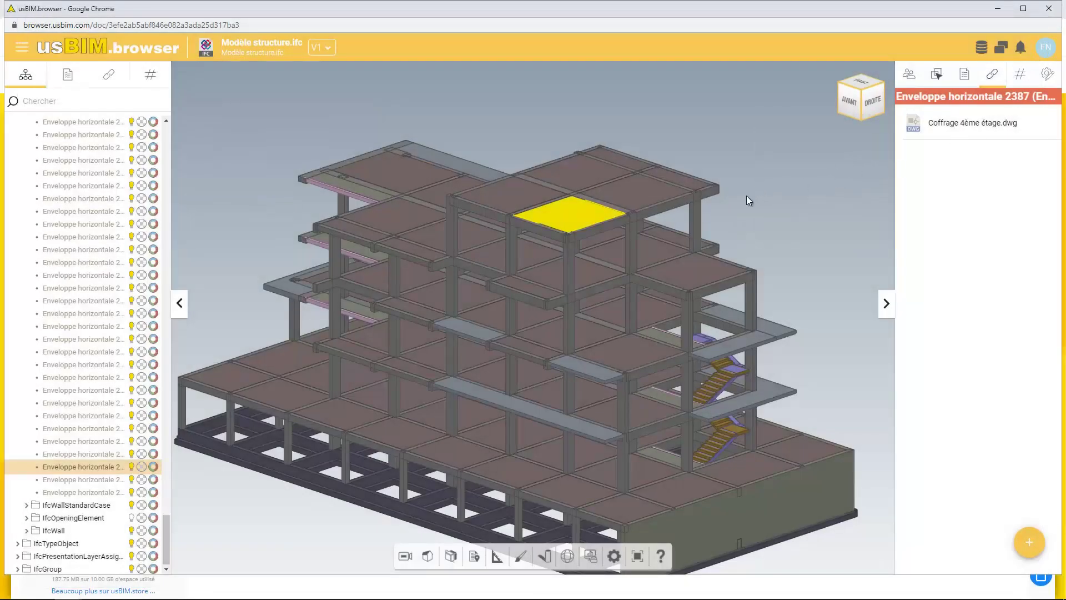
Go from beam Objet IFC Proxy 2392's drawings back to the 30x50 beam in the 3D model
left_click(542, 232)
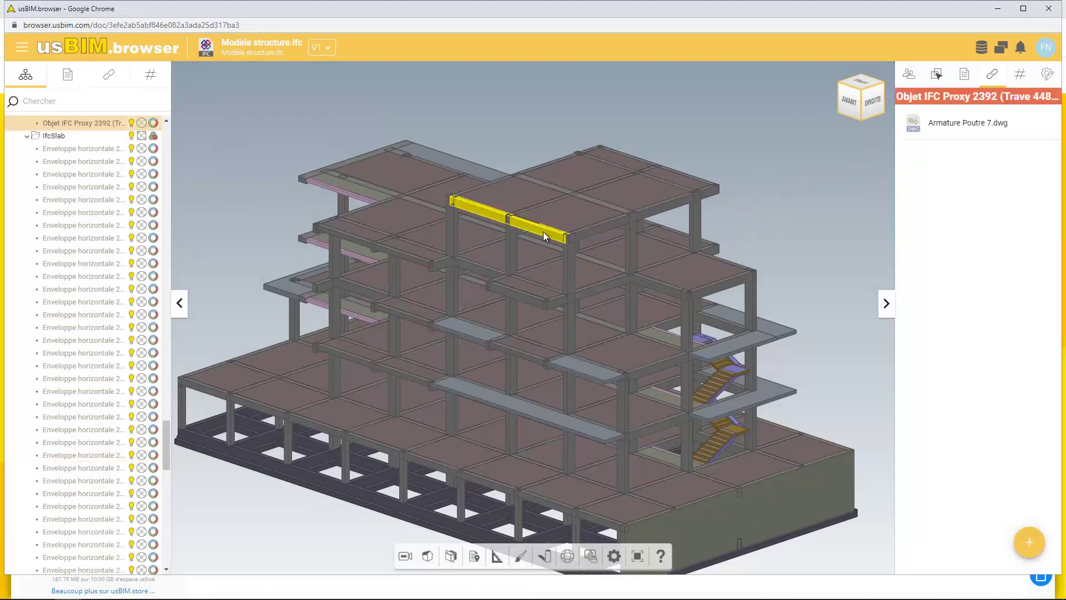
left_click(977, 125)
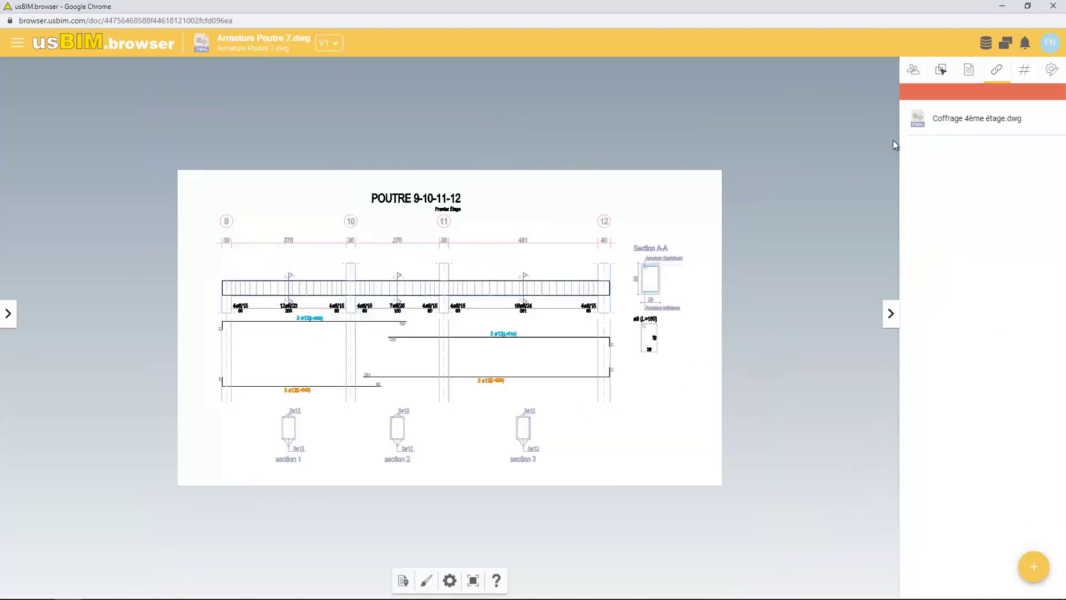
left_click(977, 119)
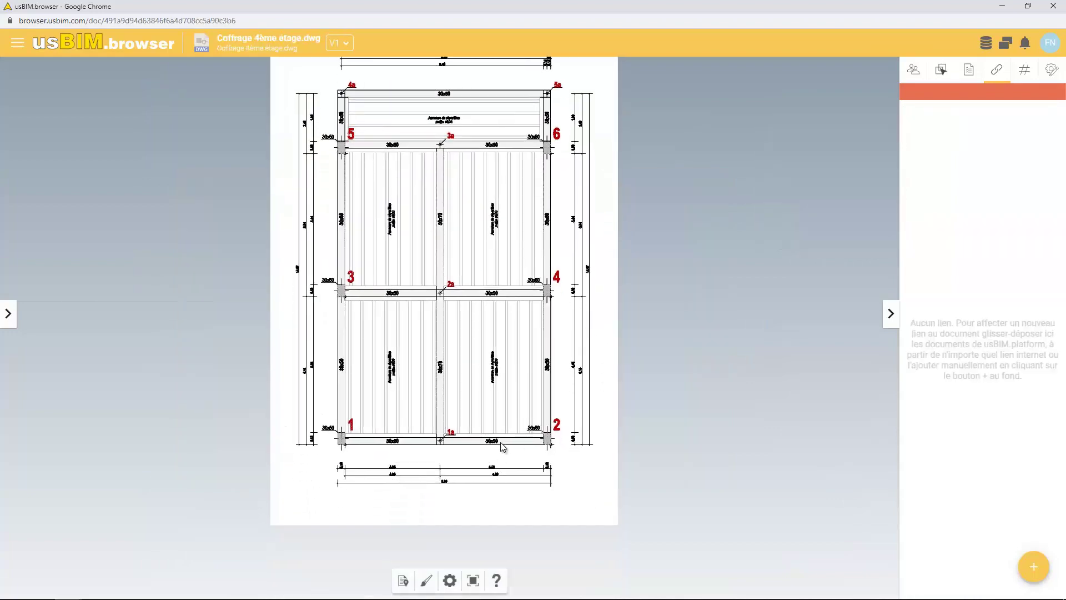
scroll(499, 444, "up", 3)
left_click(531, 546)
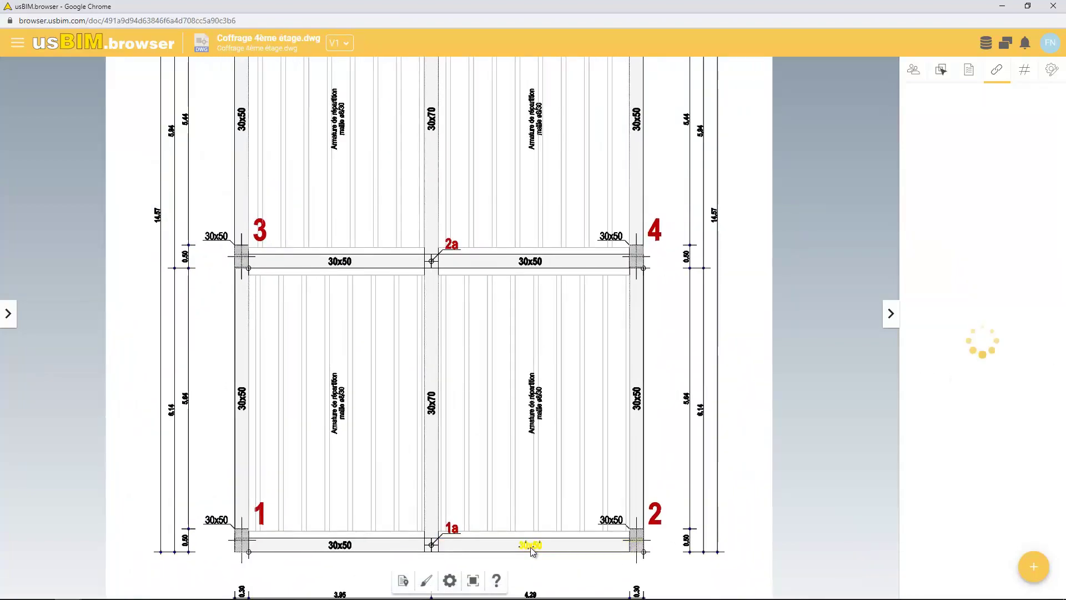
left_click(966, 118)
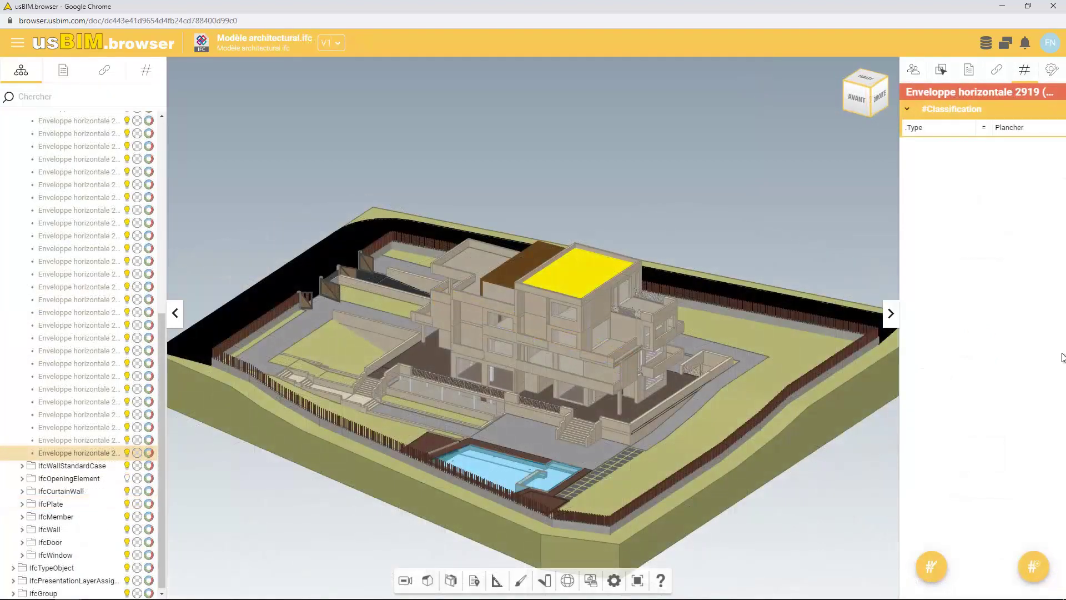
Tag the roof slab with #DonneesTechniques.TransmissionThermique = 0.2587 W/m2K and save
left_click(1028, 572)
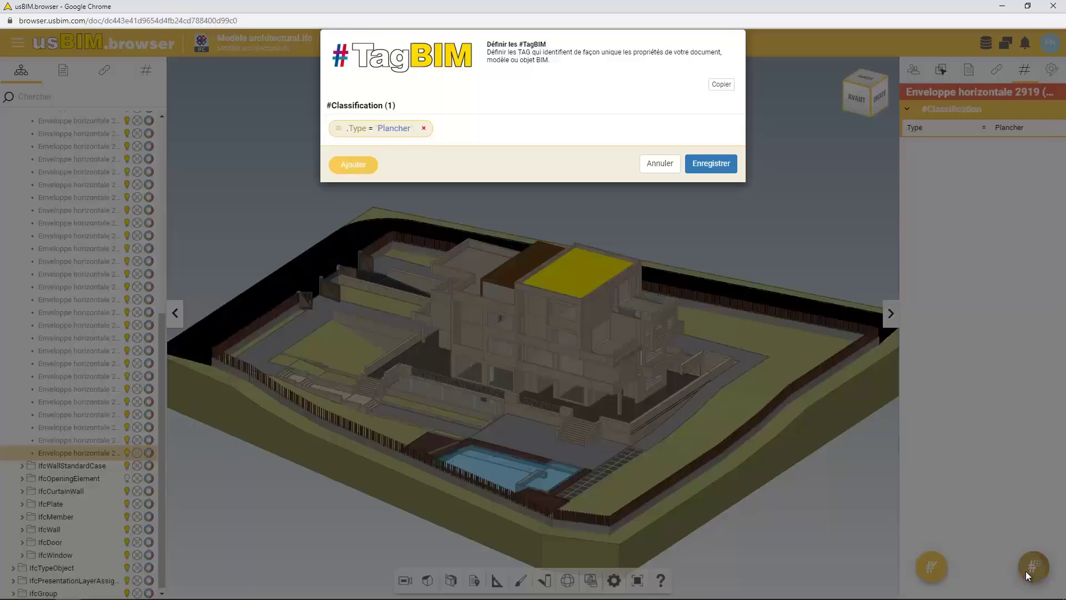
left_click(352, 165)
left_click(358, 117)
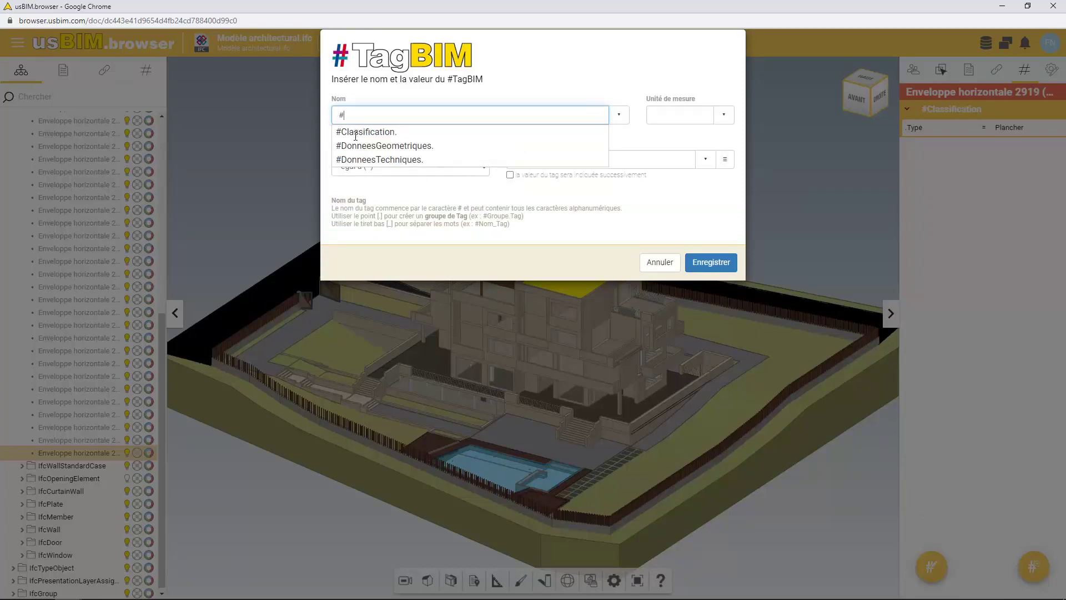
left_click(360, 159)
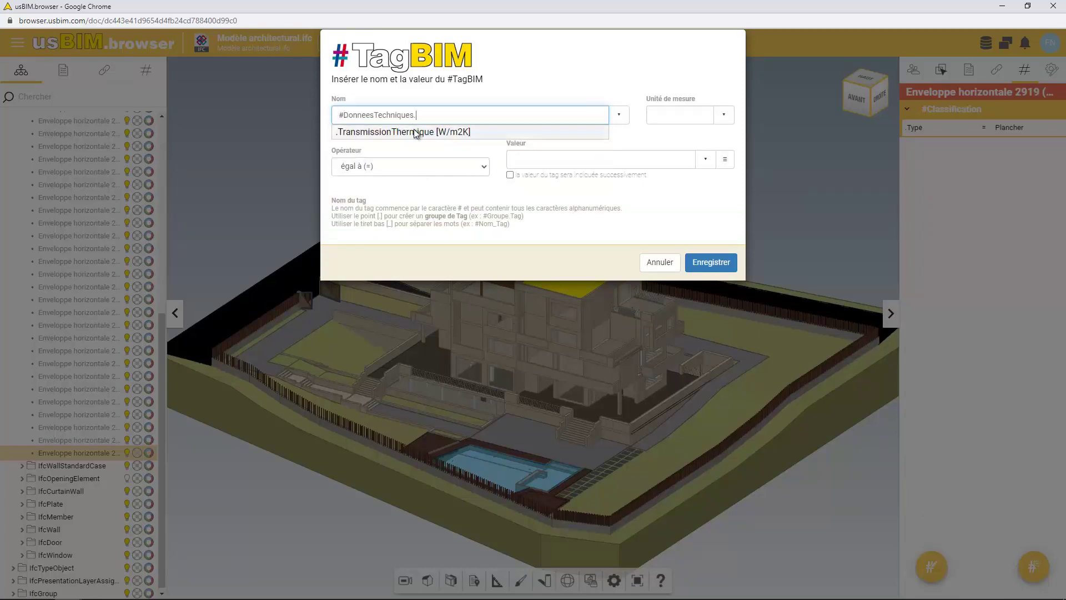
left_click(416, 132)
left_click(535, 159)
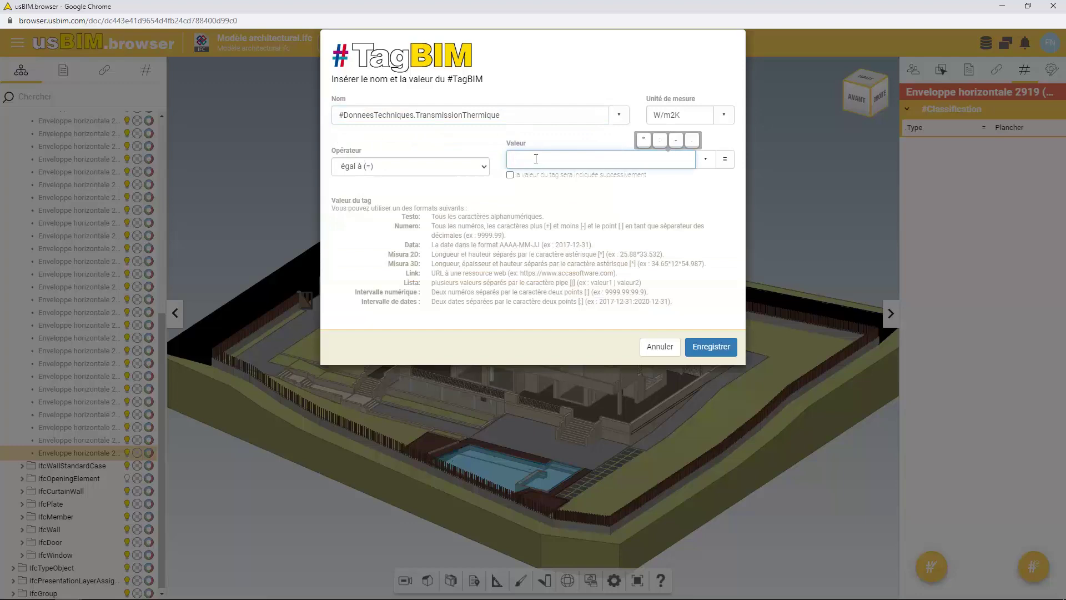
type("0.2587")
left_click(694, 345)
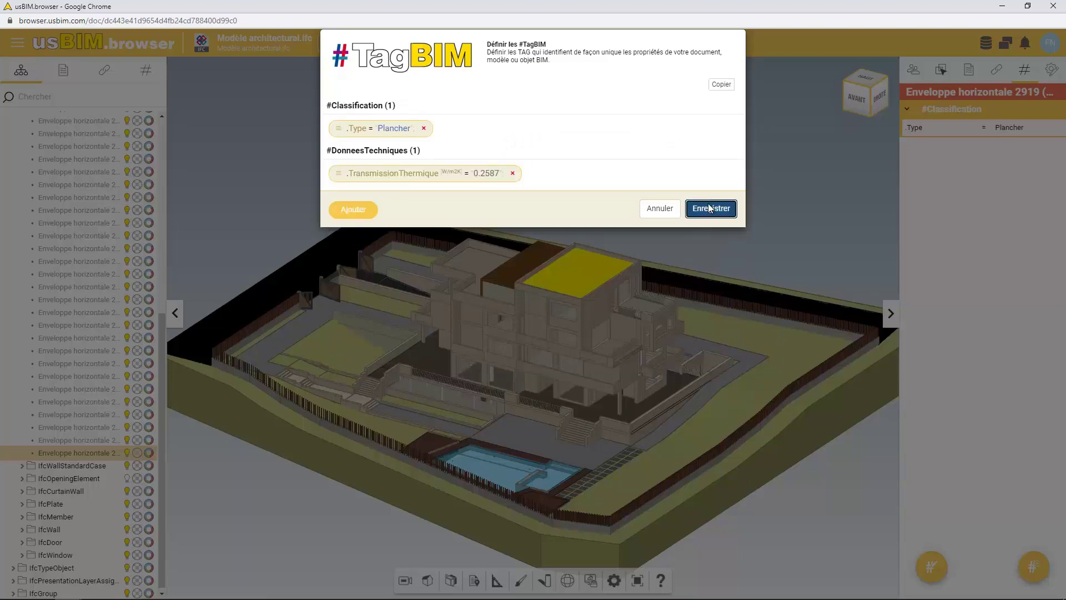
left_click(709, 209)
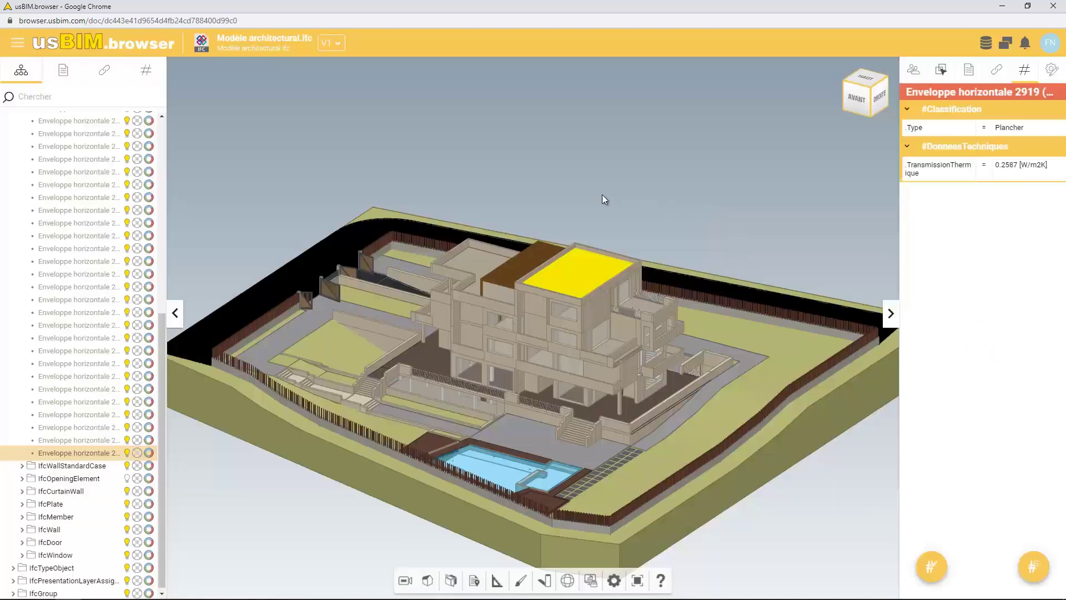
Select all 54 Fenêtre-type elements by tag and open their linked fiche fenêtre.pdf
left_click(146, 70)
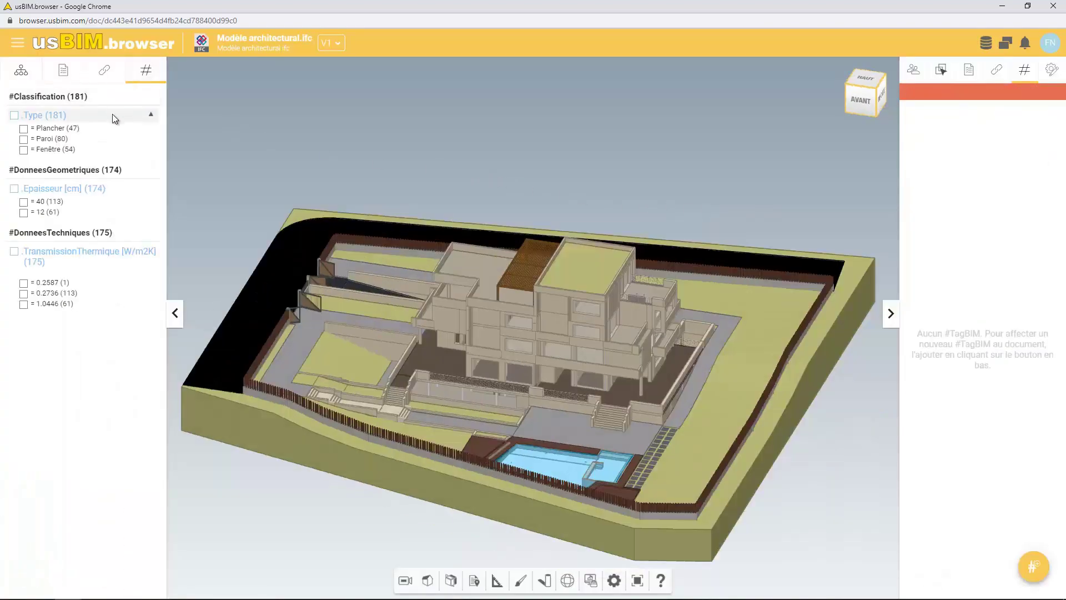
left_click(23, 150)
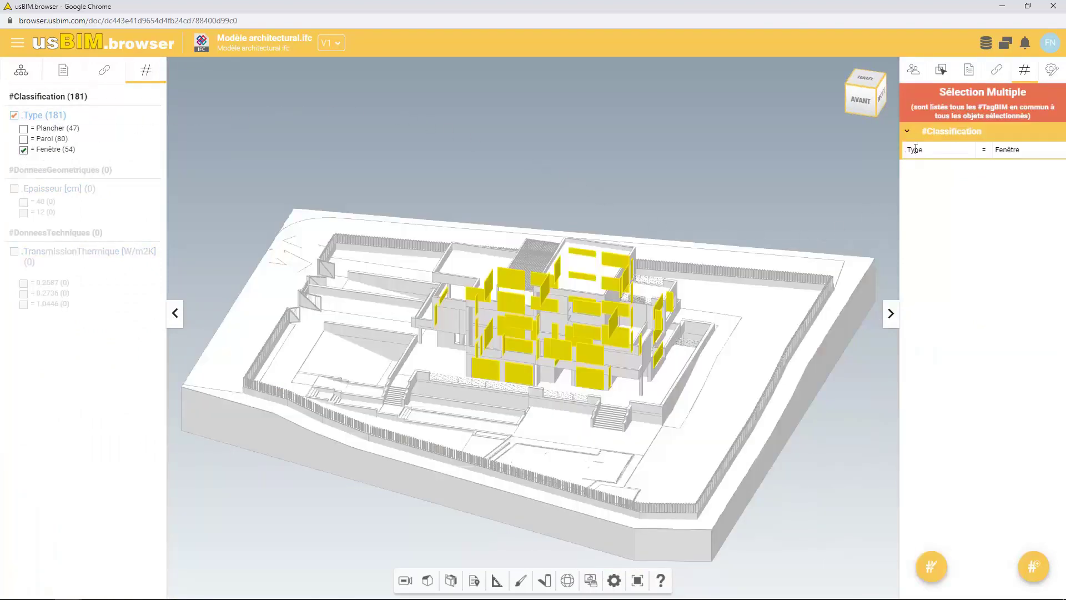
left_click(997, 69)
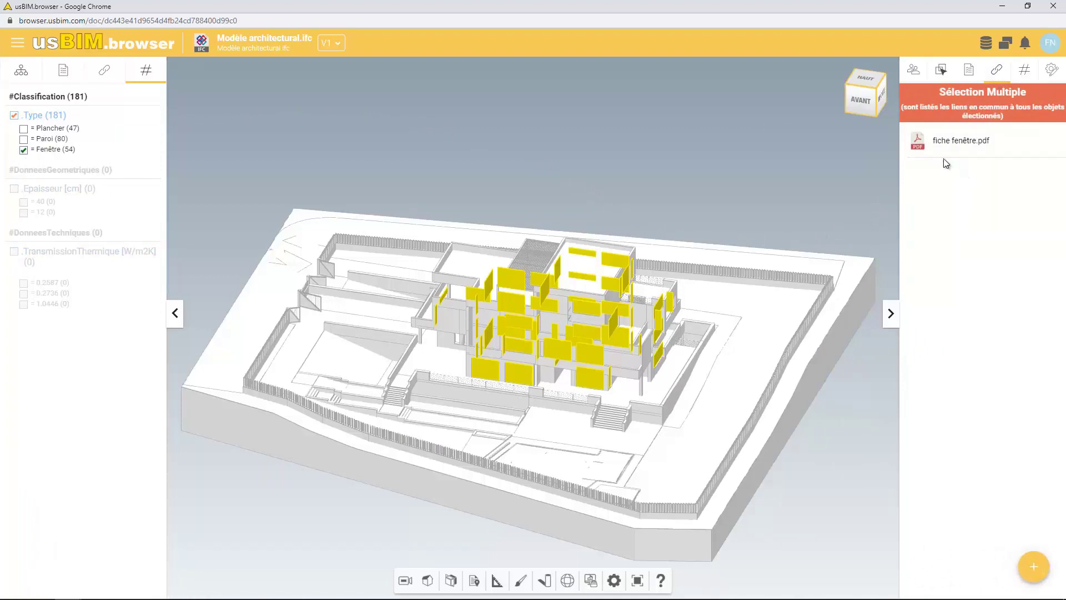
left_click(951, 145)
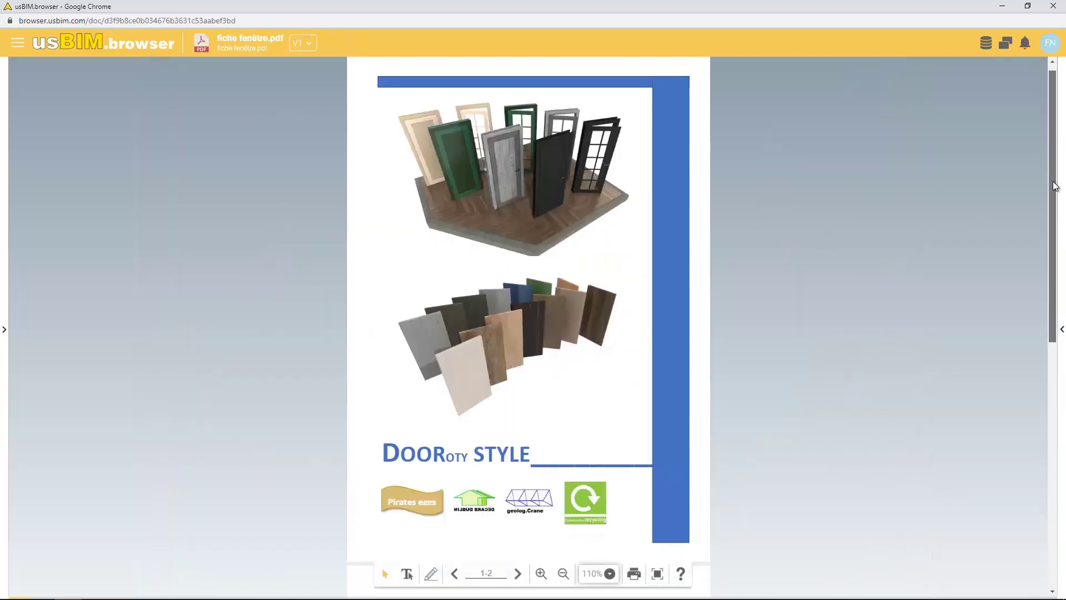
left_click_drag(1055, 186, 1041, 453)
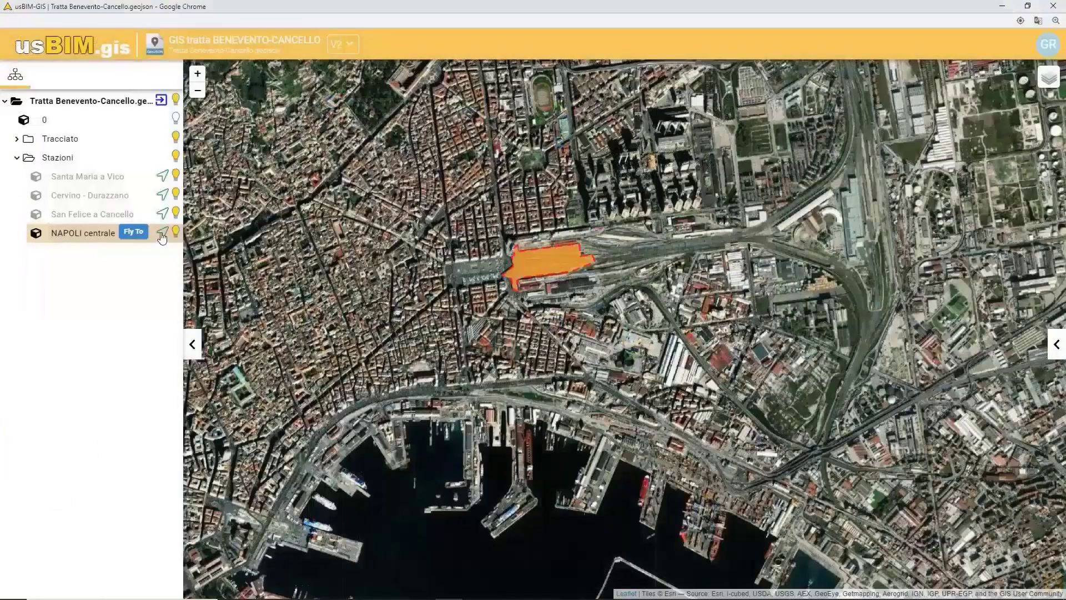
Fly to NAPOLI centrale station and open its linked Edificio viaggiatori IFC model
left_click(161, 236)
left_click(585, 287)
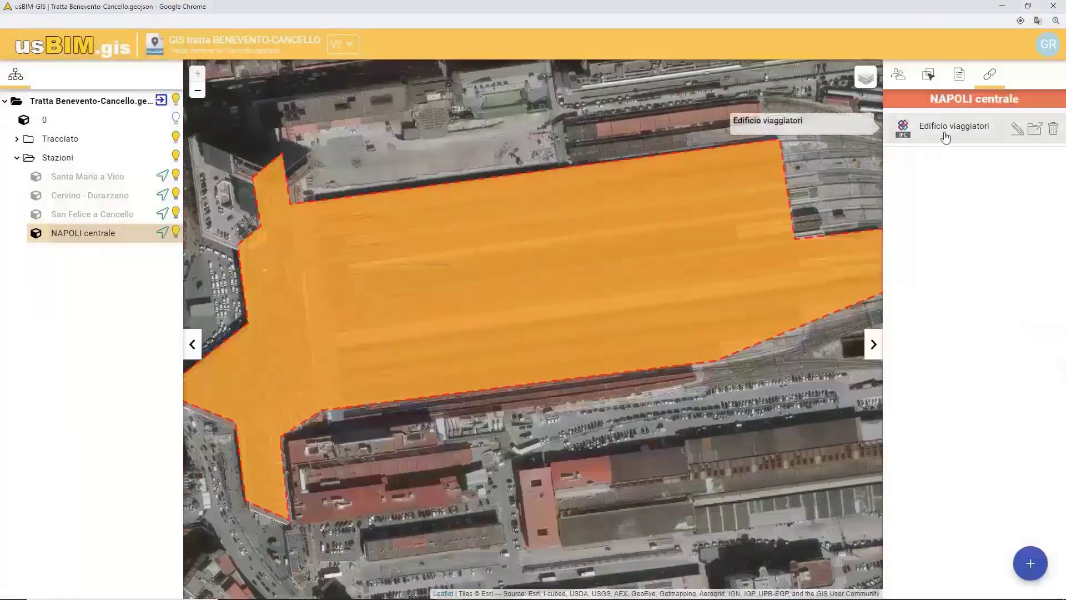
left_click(945, 137)
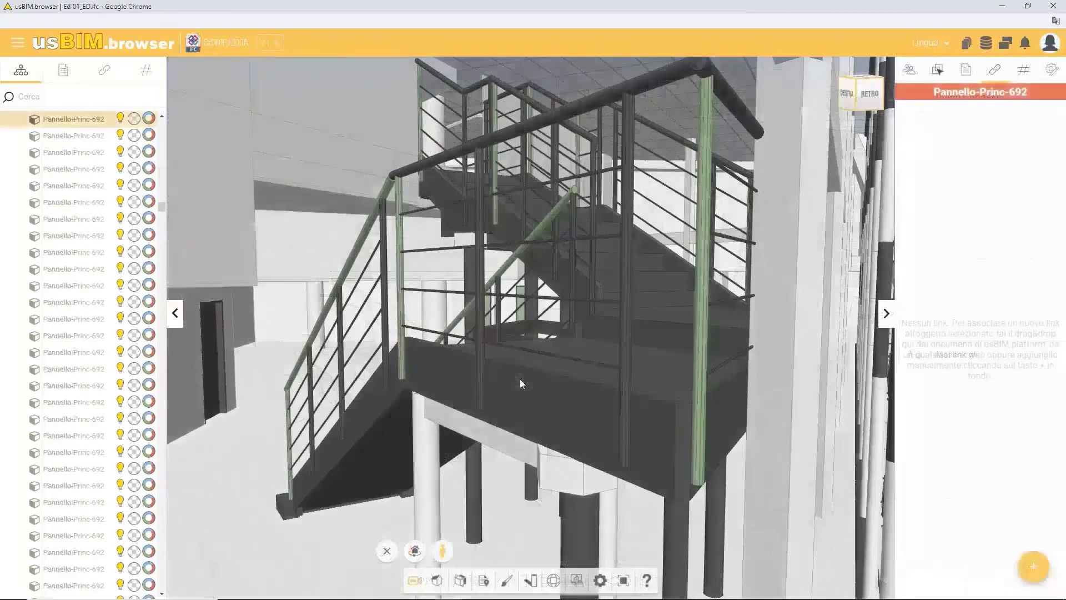
left_click(519, 379)
mouse_move(980, 166)
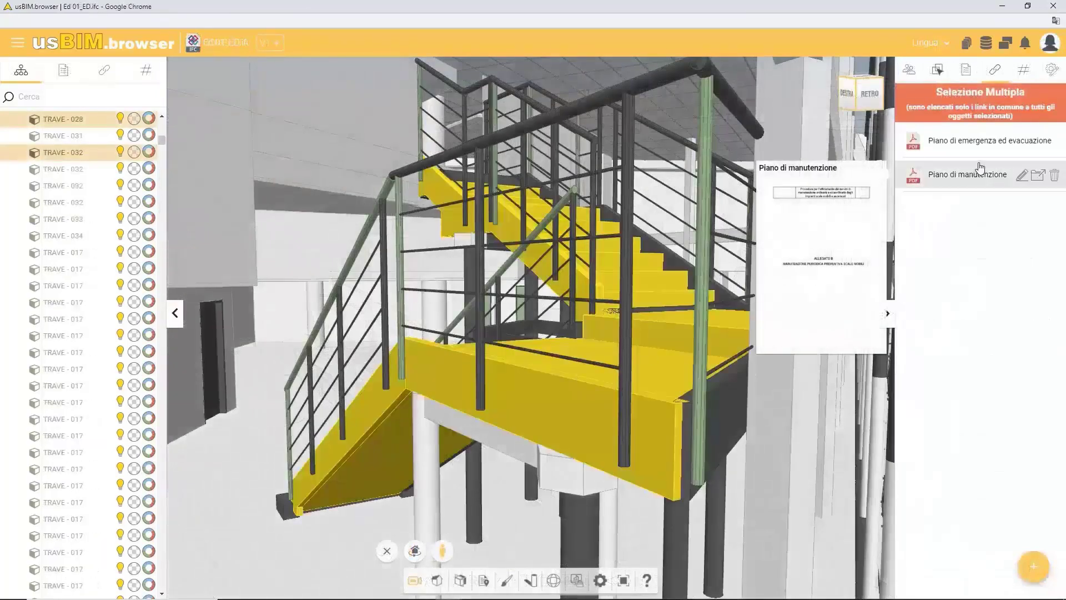
left_click(989, 141)
left_click_drag(790, 171, 794, 198)
left_click(792, 99)
left_click_drag(619, 356, 612, 412)
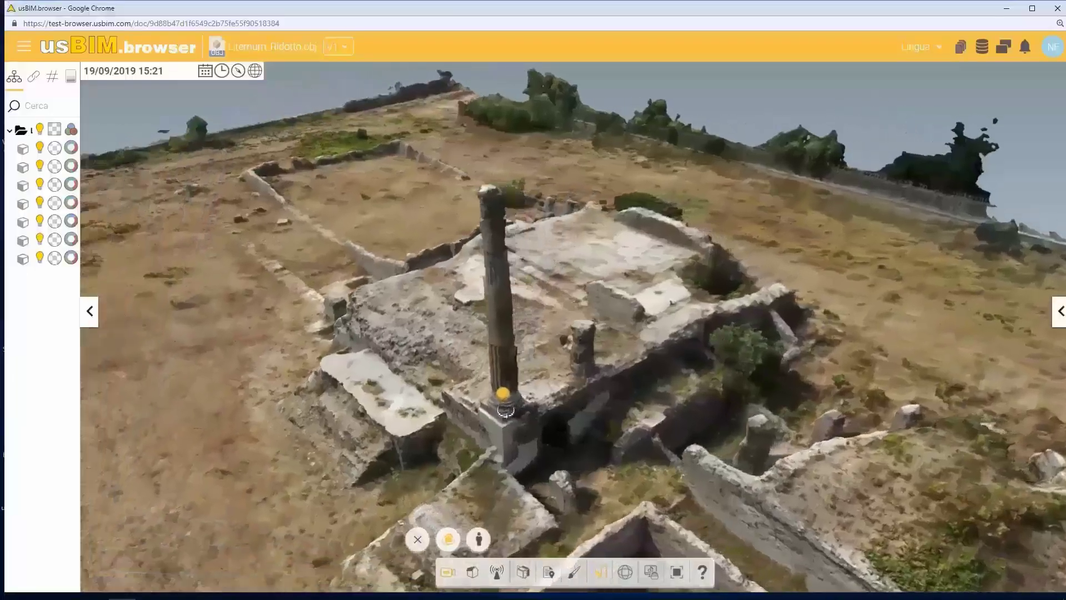
Orbit the ruins survey model down to near ground level around the standing column
left_click_drag(506, 410, 458, 355)
left_click_drag(583, 500, 634, 478)
Walk into the ruins in first-person mode and open the Basilica's linked PDF
left_click(478, 539)
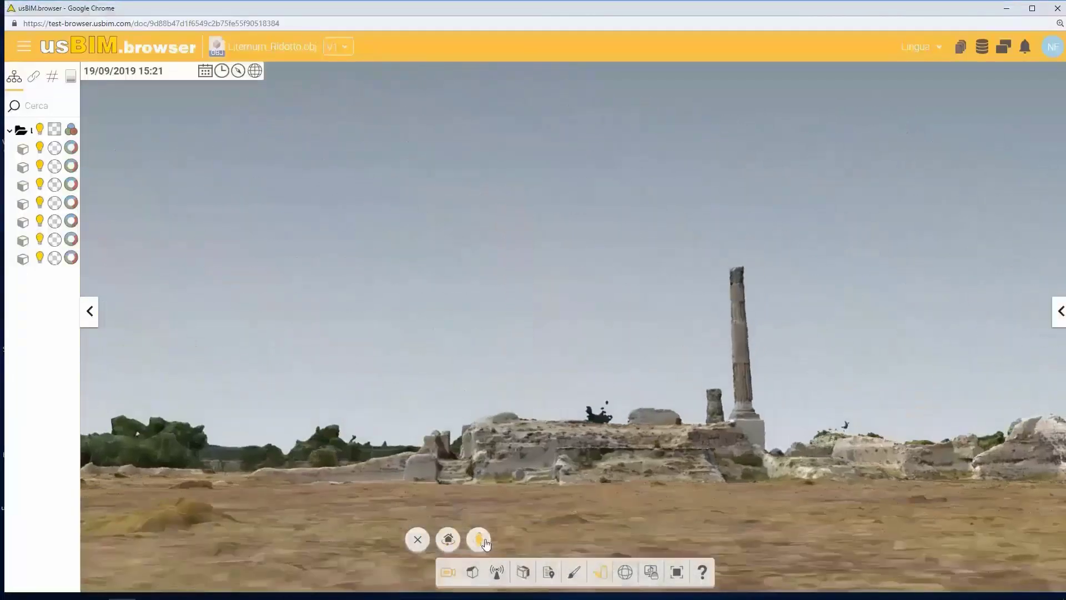
key("Right")
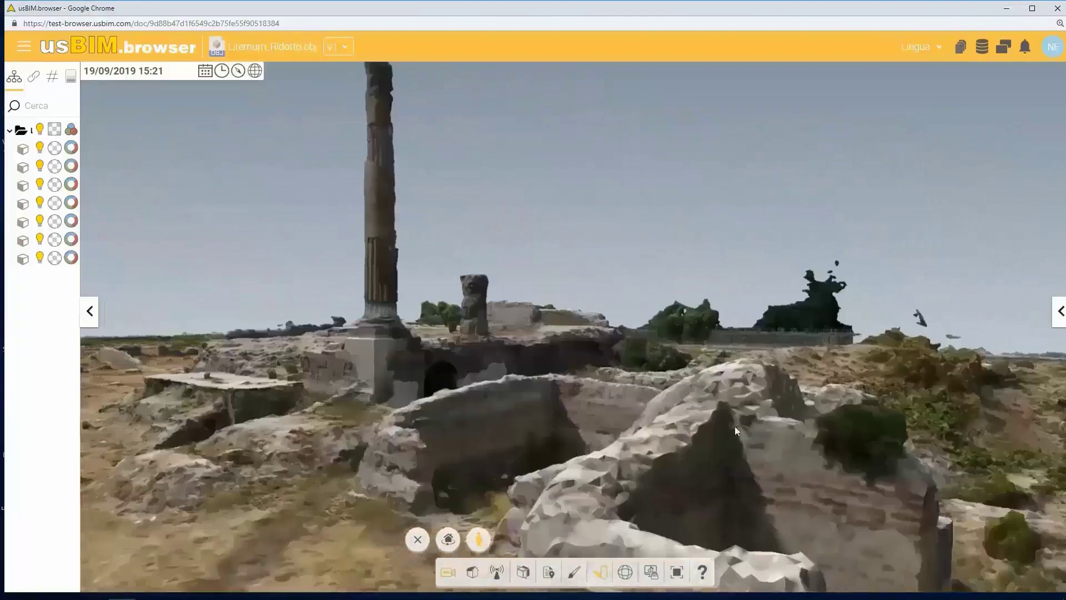
key("Up")
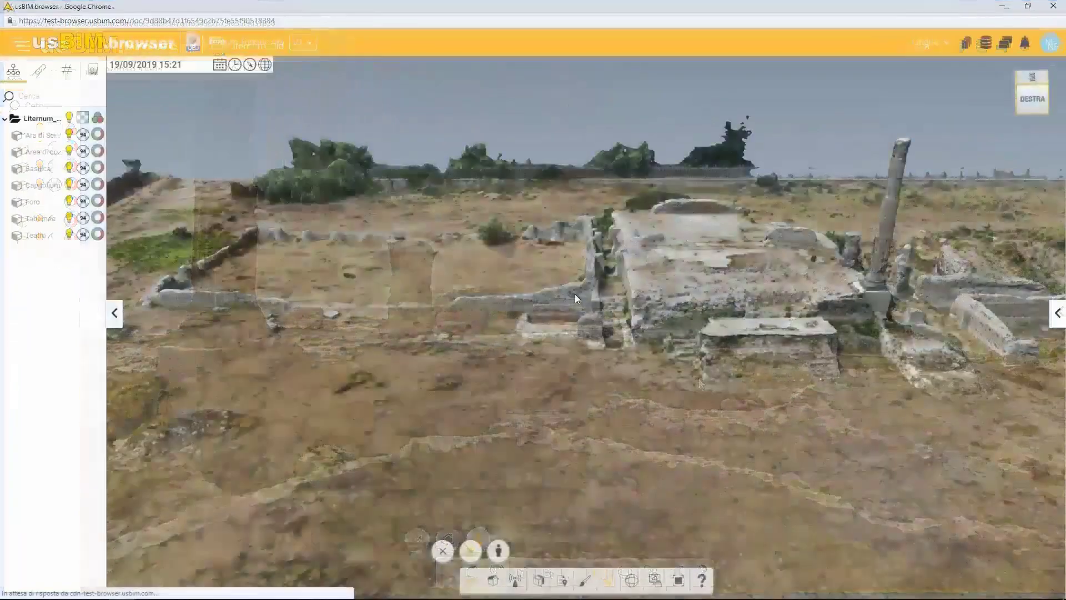
left_click(575, 295)
left_click(990, 121)
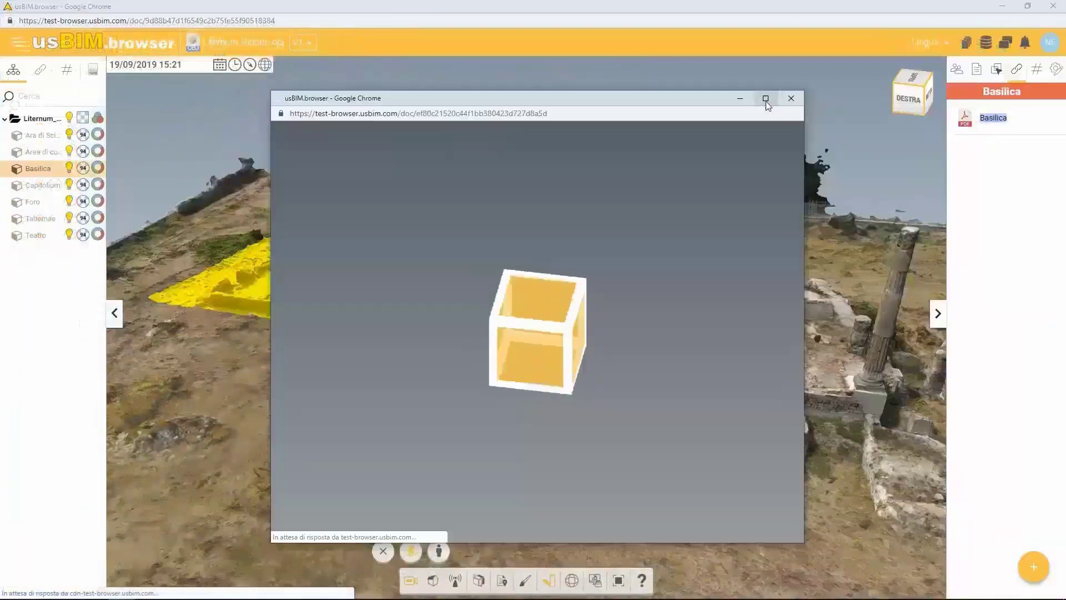
scroll(851, 344, "down", 4)
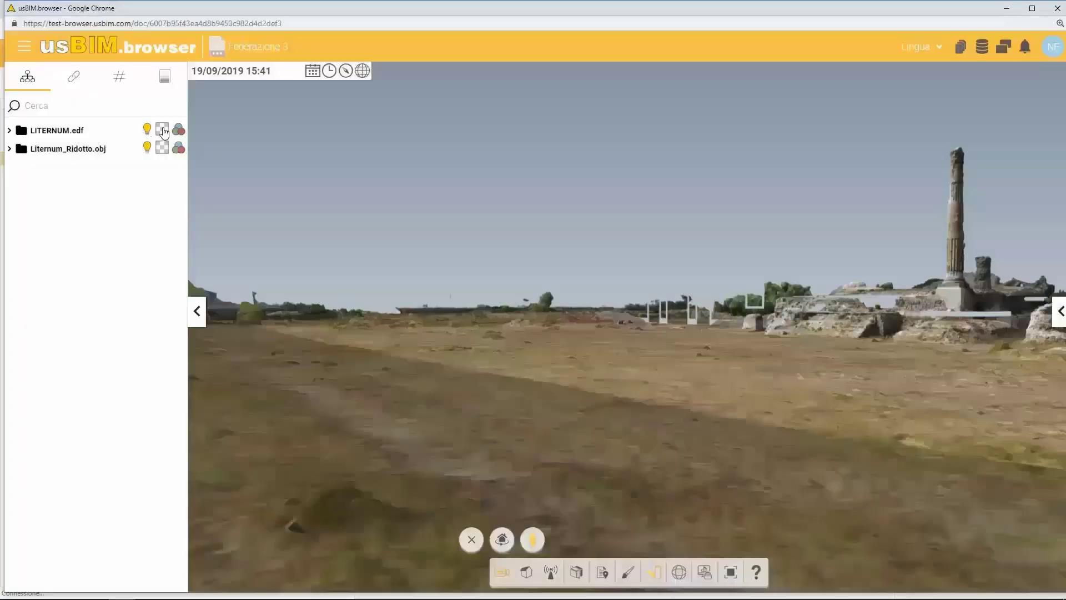
Fade in the reconstructed temple via Liternum_Ridotto.obj transparency and walk past the columns
left_click(161, 147)
left_click_drag(162, 147, 282, 148)
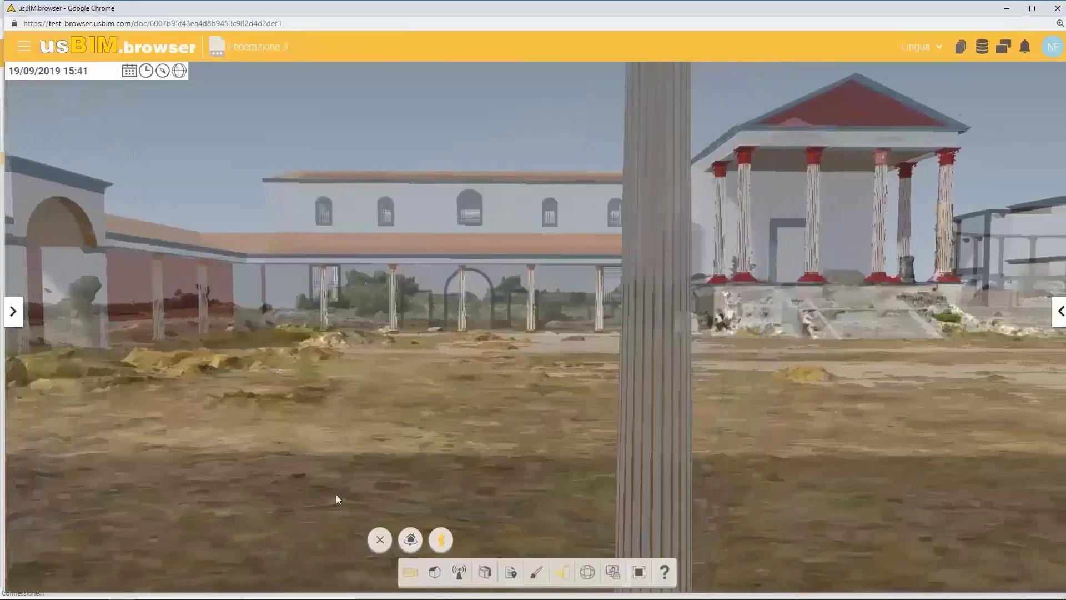
key("Right")
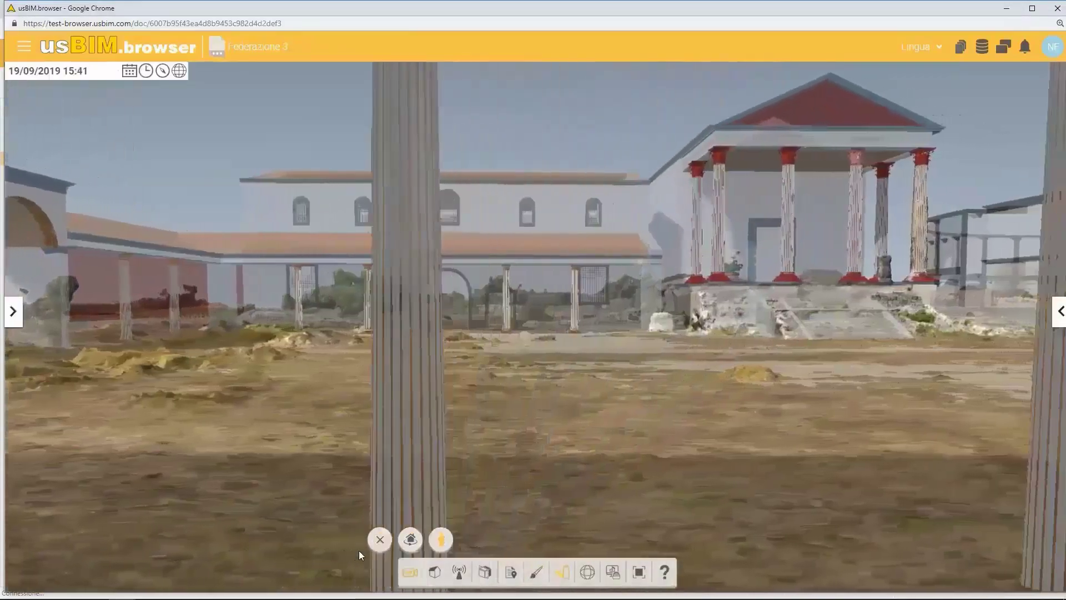
key("Right")
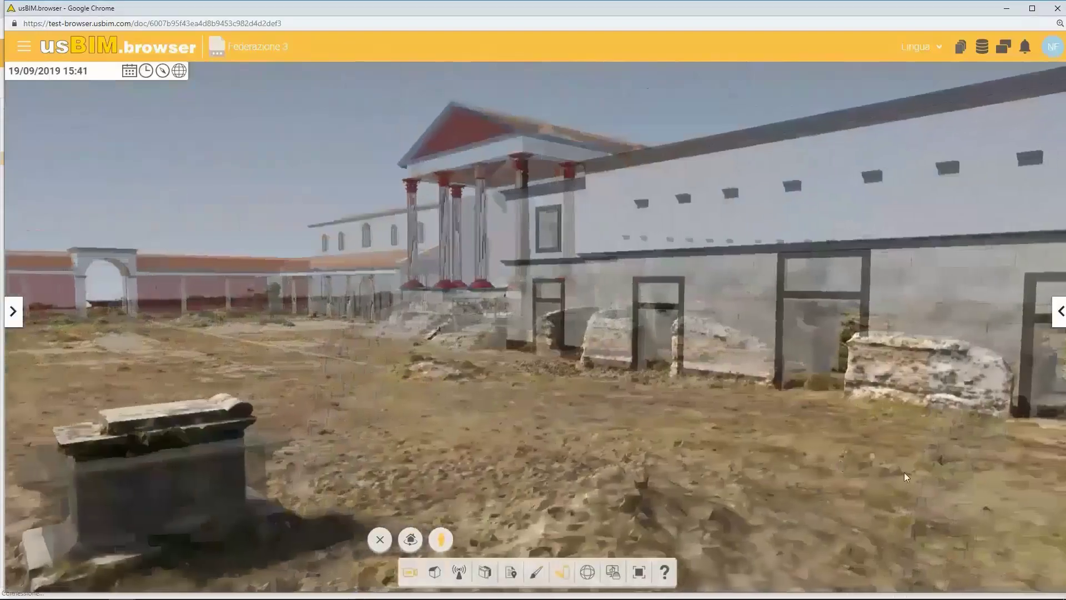
key("Right")
key("Right")
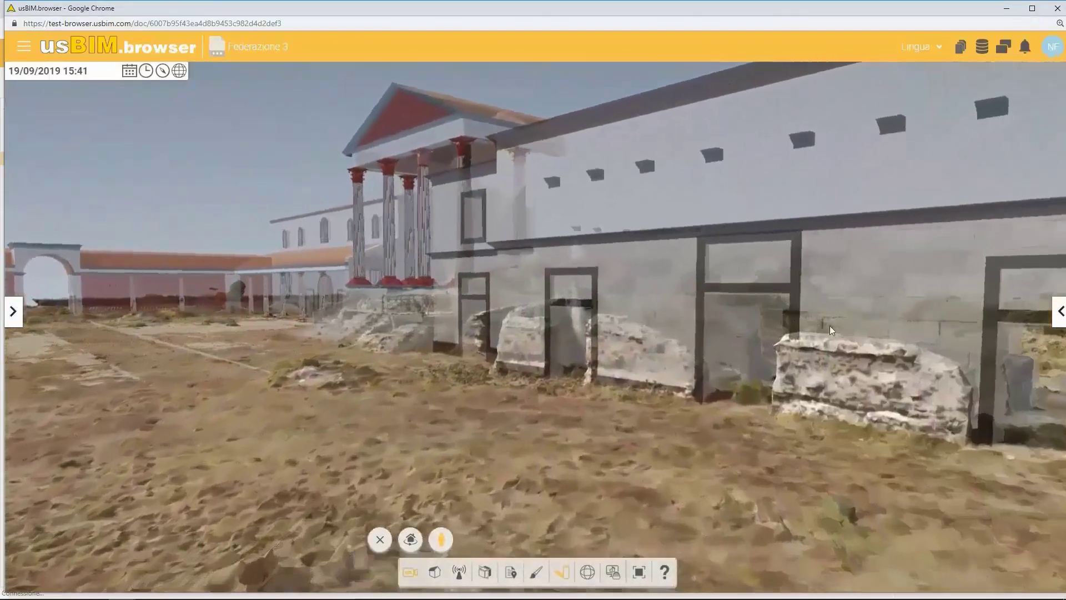
left_click_drag(829, 325, 837, 421)
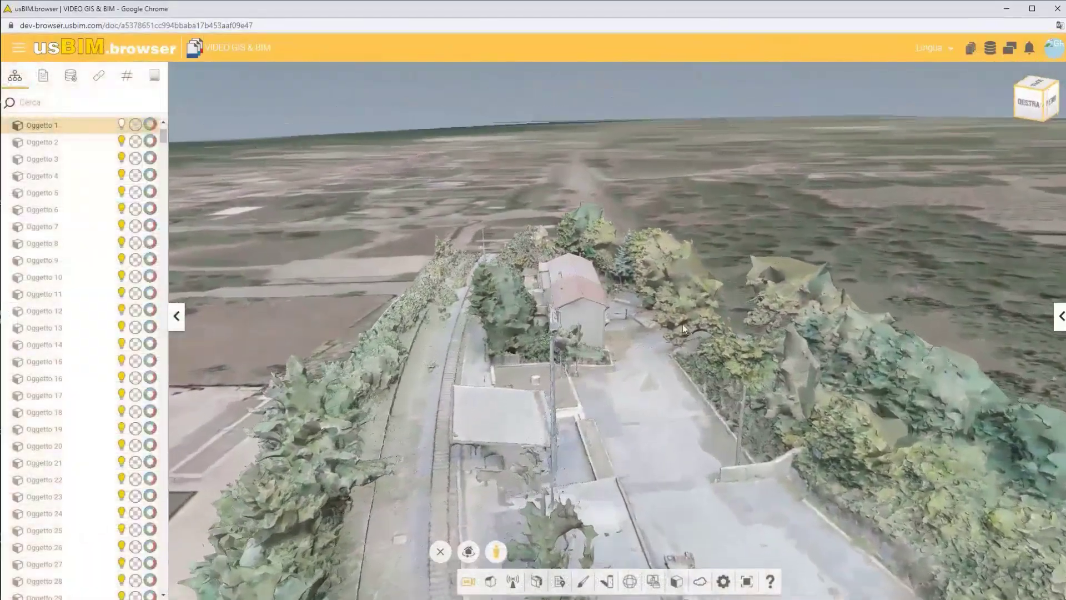
Walk forward and sideways along the railway tracks in the Track_A point cloud
key("w")
left_click_drag(682, 324, 671, 198)
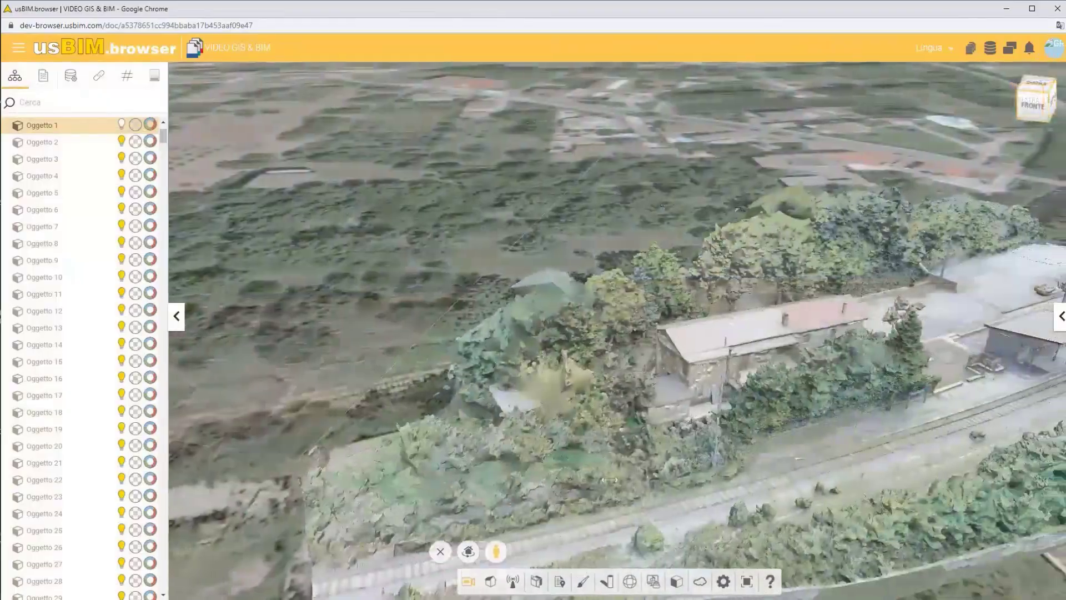
left_click_drag(610, 479, 772, 483)
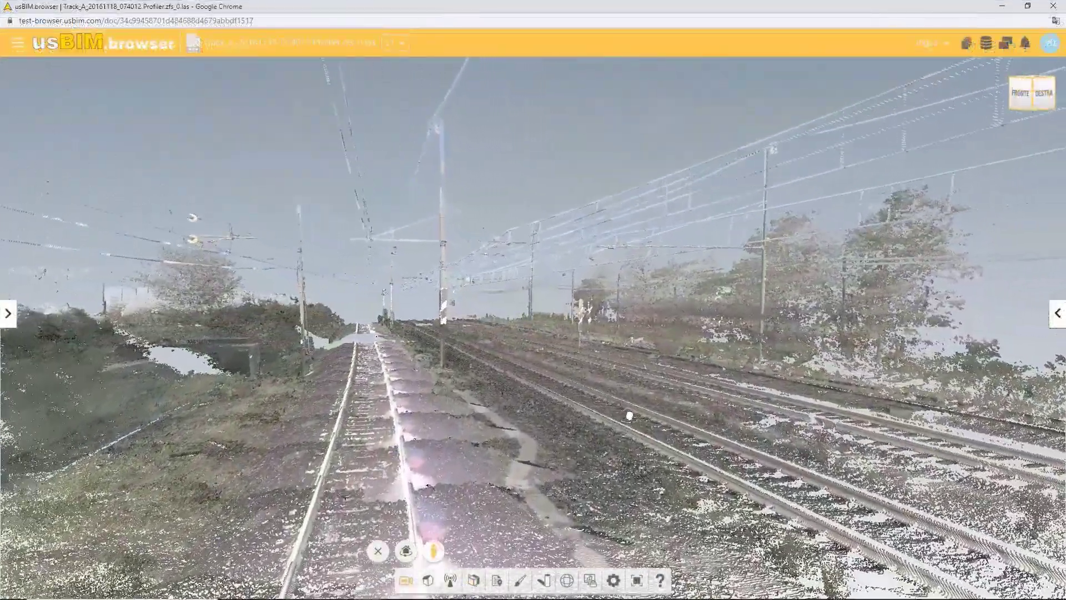
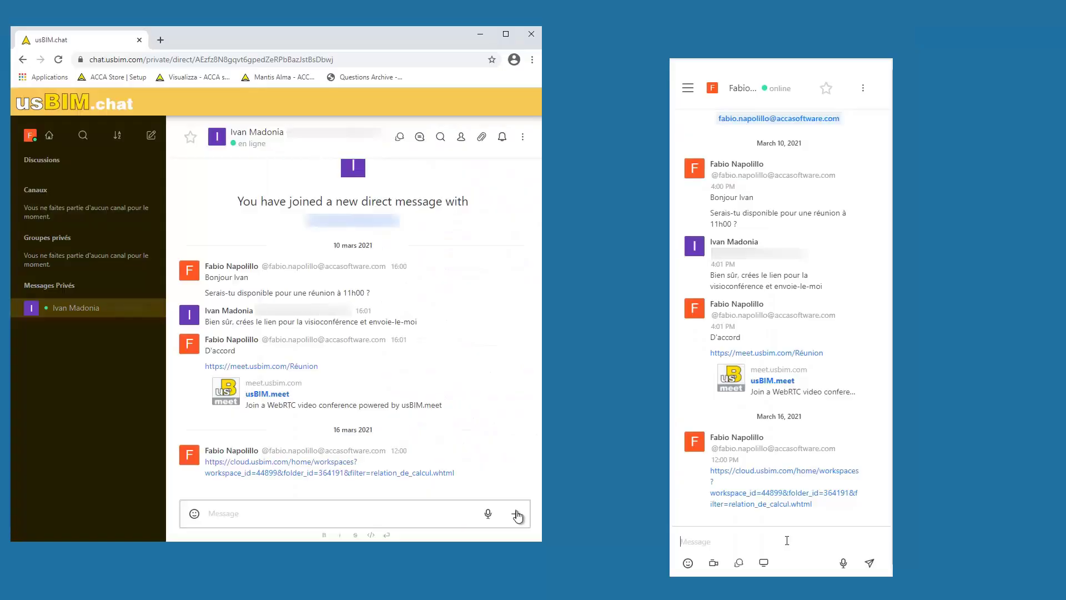
Send the reply 'Ok, je m'occupe de la révision' in the direct chat
key("Return")
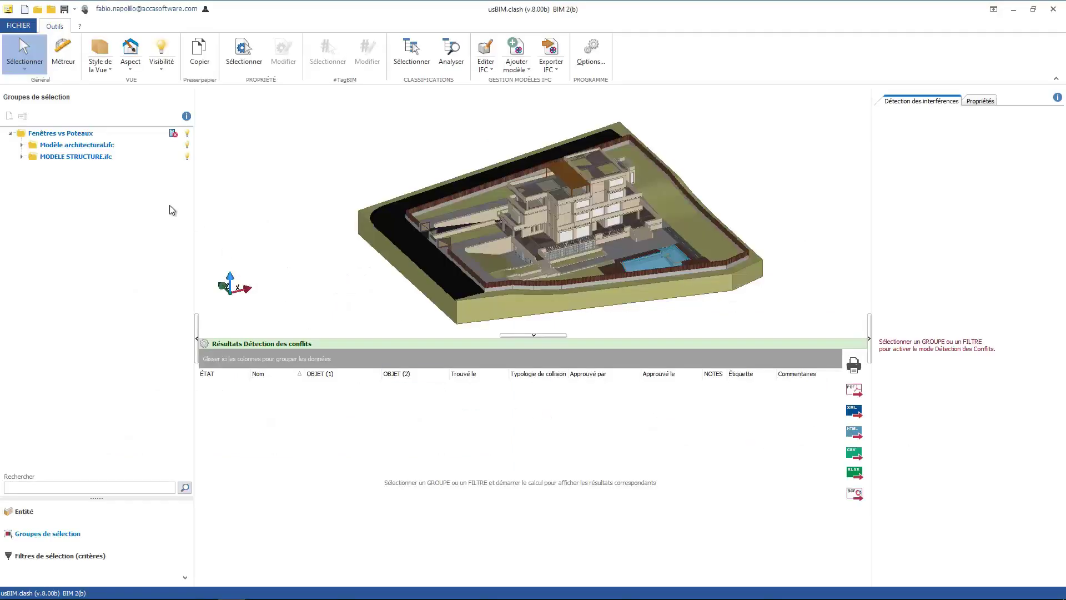
Run a hard-clash check on Fenêtres vs Poteaux and select Collision 2 to inspect it
left_click(87, 133)
left_click(1017, 186)
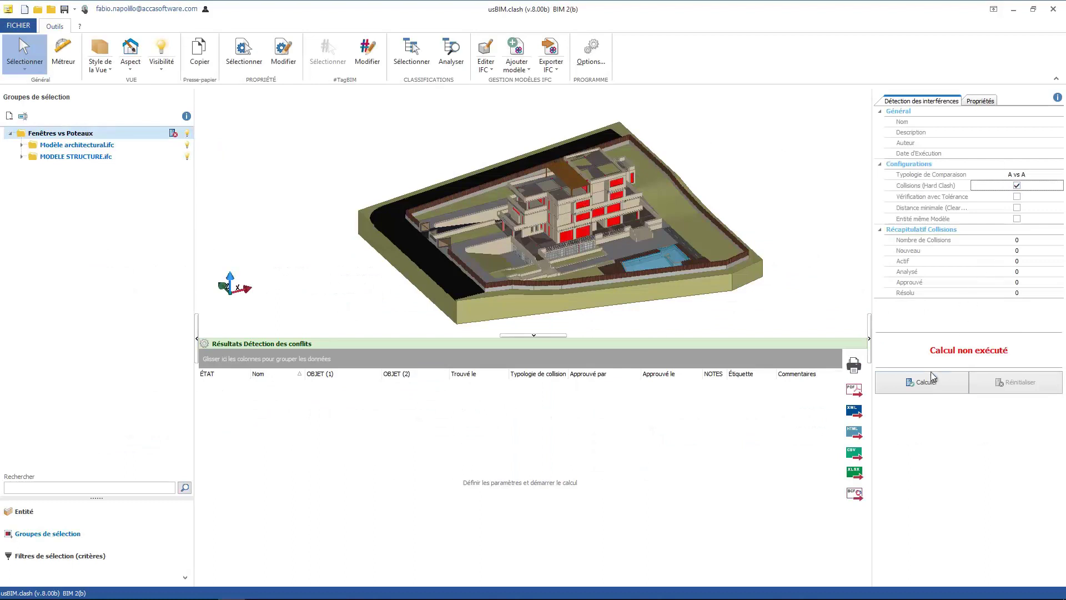
left_click(926, 382)
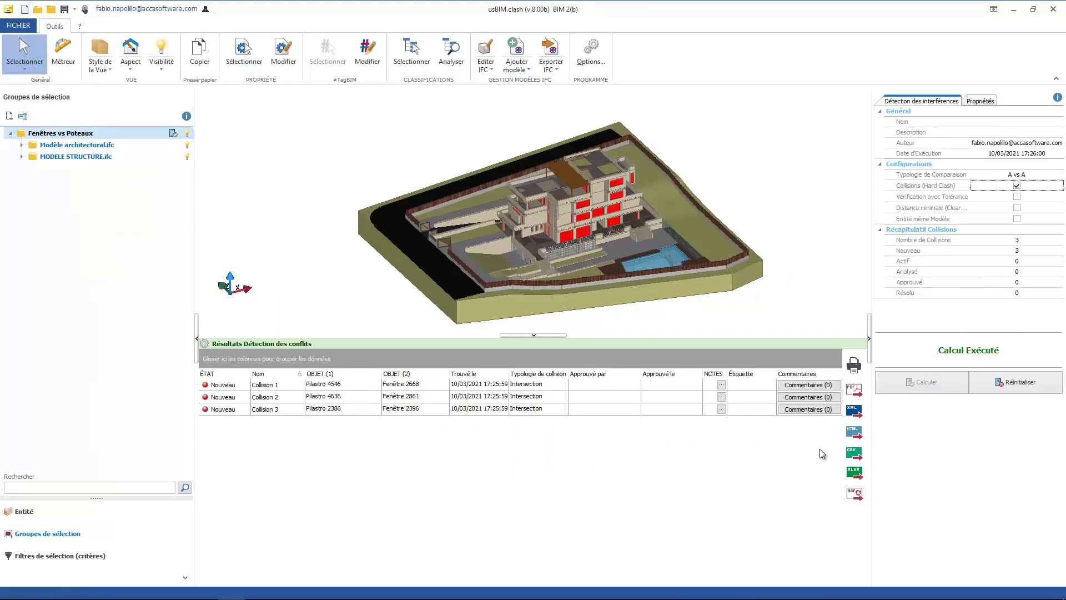
left_click(569, 400)
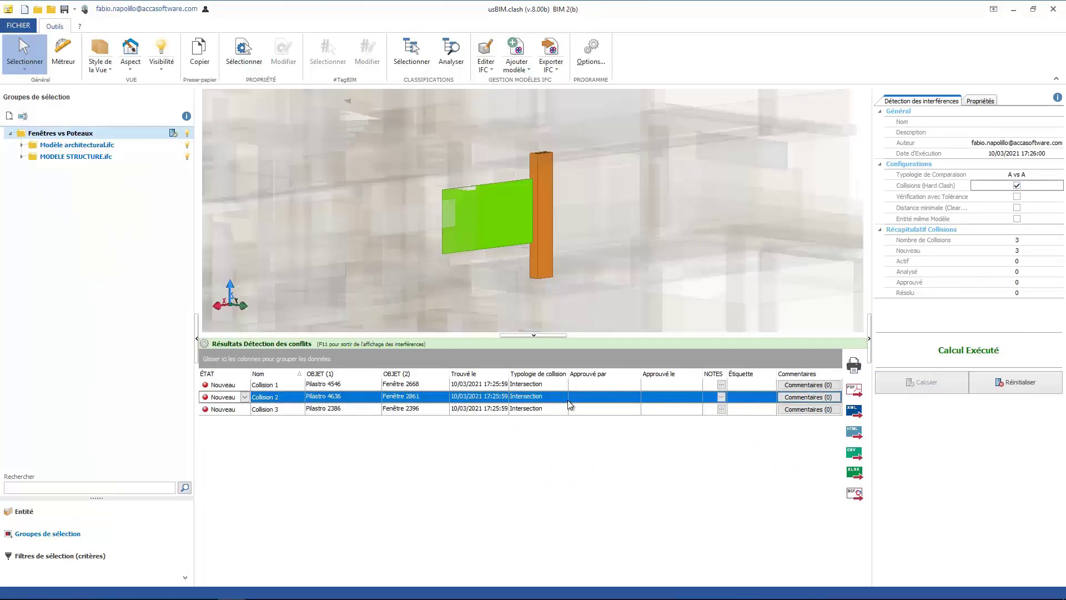
left_click(721, 396)
Give Collision 2 the note 'Révision Architectural' and the label 'Architectural'
left_click(721, 397)
type("Révision Architectural")
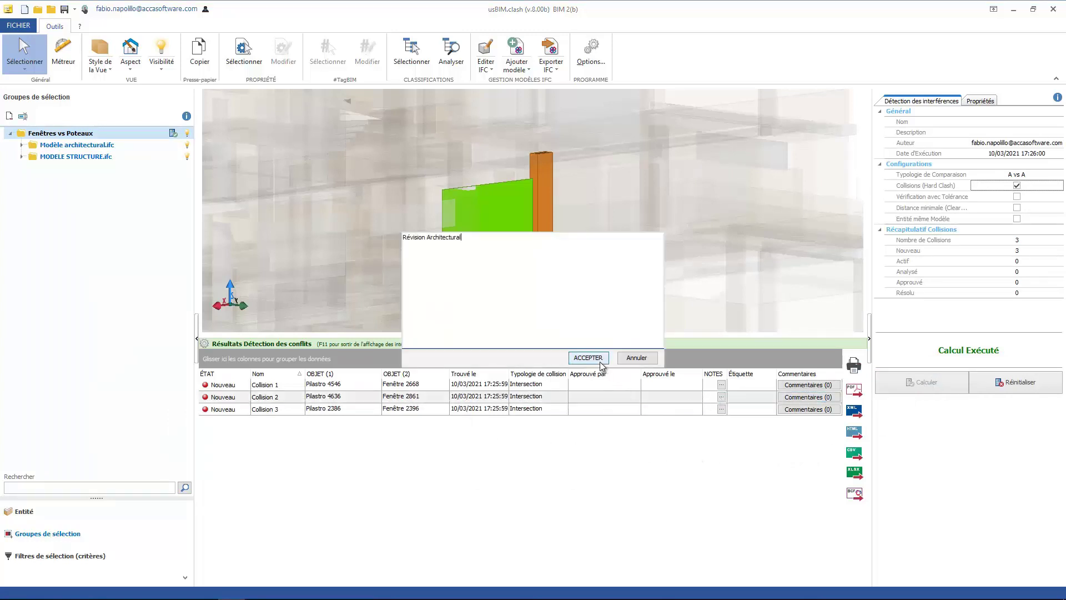
left_click(588, 357)
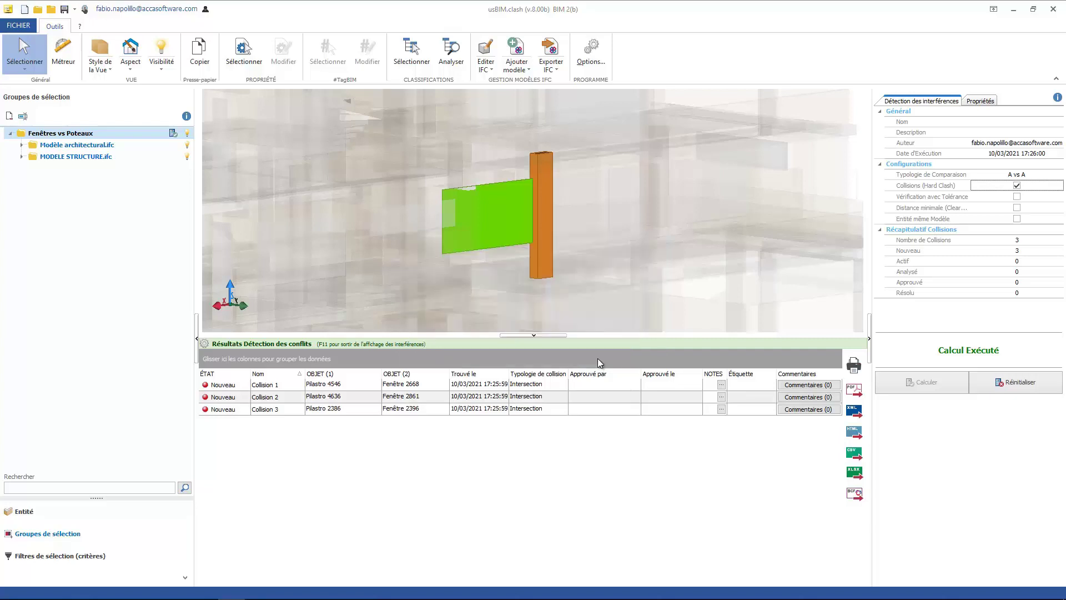
left_click(750, 397)
type("Architectural")
Save the comment 'L'architecte doit revoir la position de la fenêtre' on Collision 2, then start BCF export
left_click(810, 398)
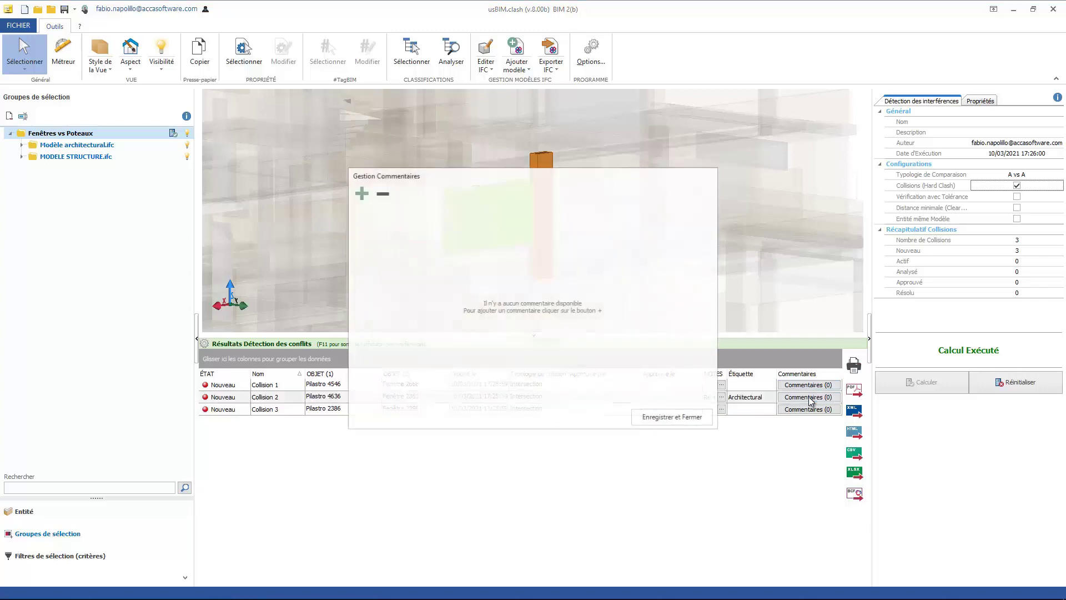
left_click(362, 194)
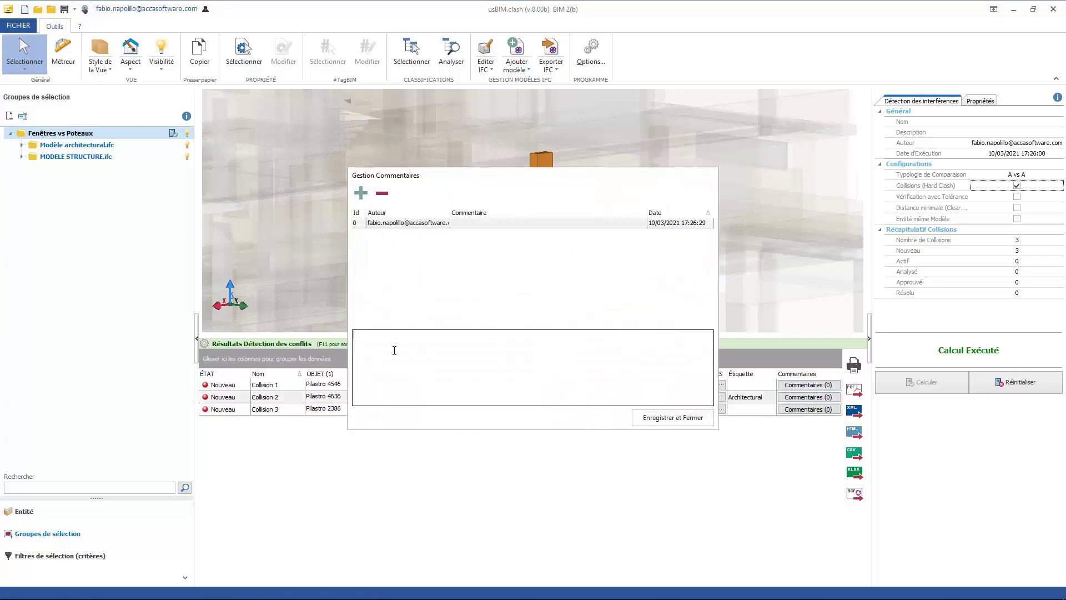
type("L'architecte doit revoir la position de la fenêtre")
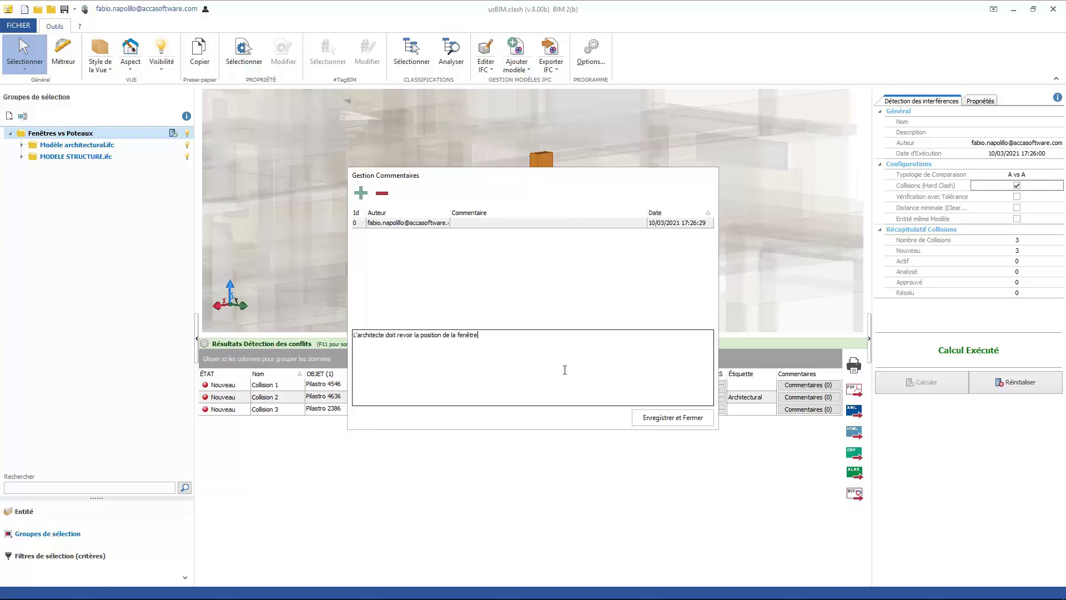
left_click(657, 418)
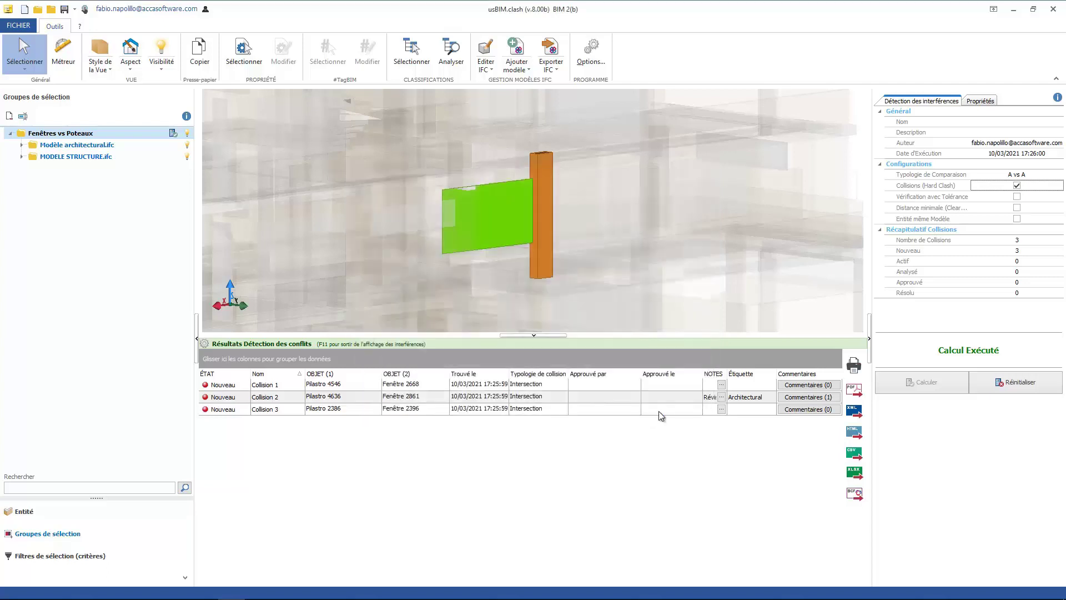
left_click(854, 493)
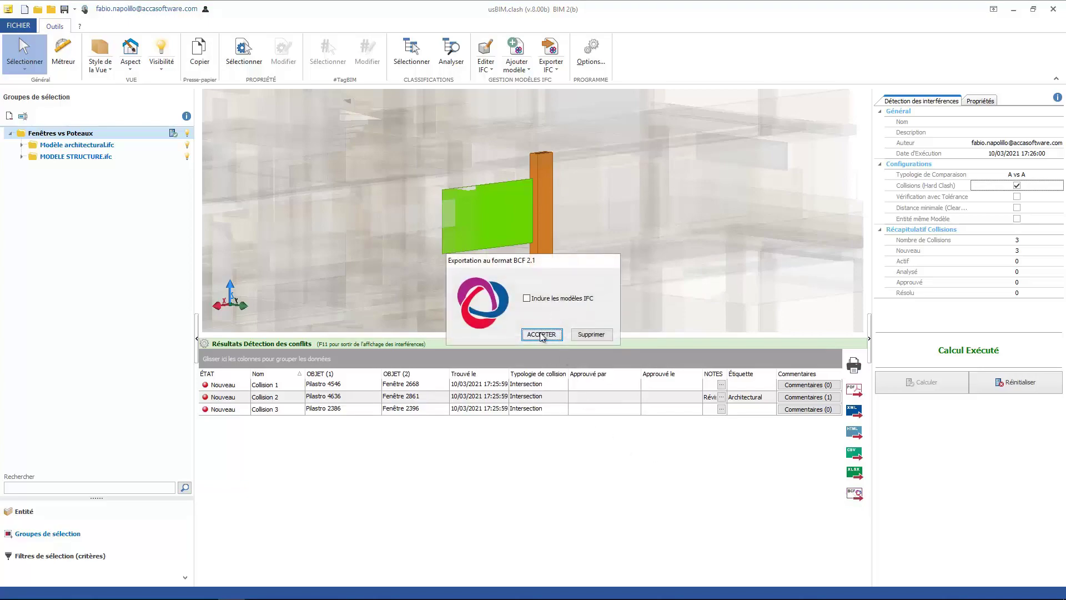
Export the clashes to BCF without IFC models and upload Fenêtres vs Poteaux.bcfzip to Coordination
left_click(542, 334)
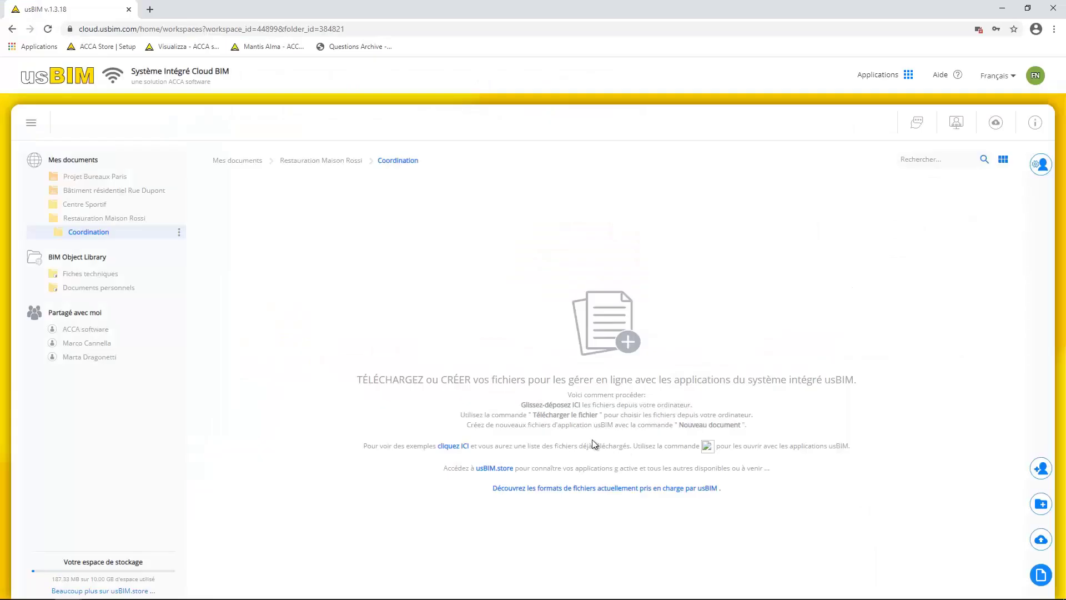
left_click(1041, 538)
left_click(555, 262)
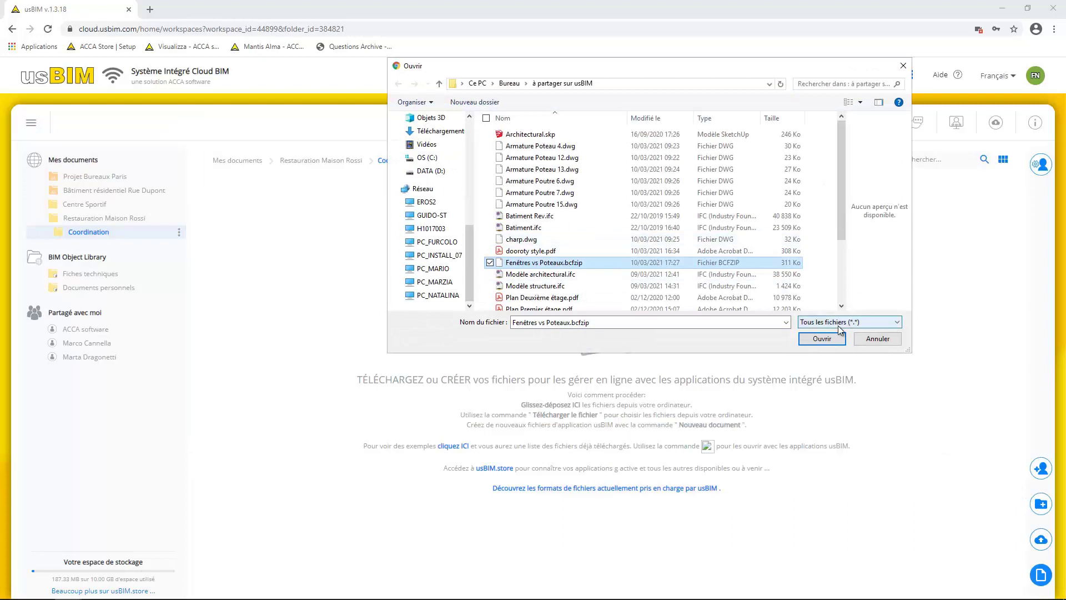
left_click(823, 338)
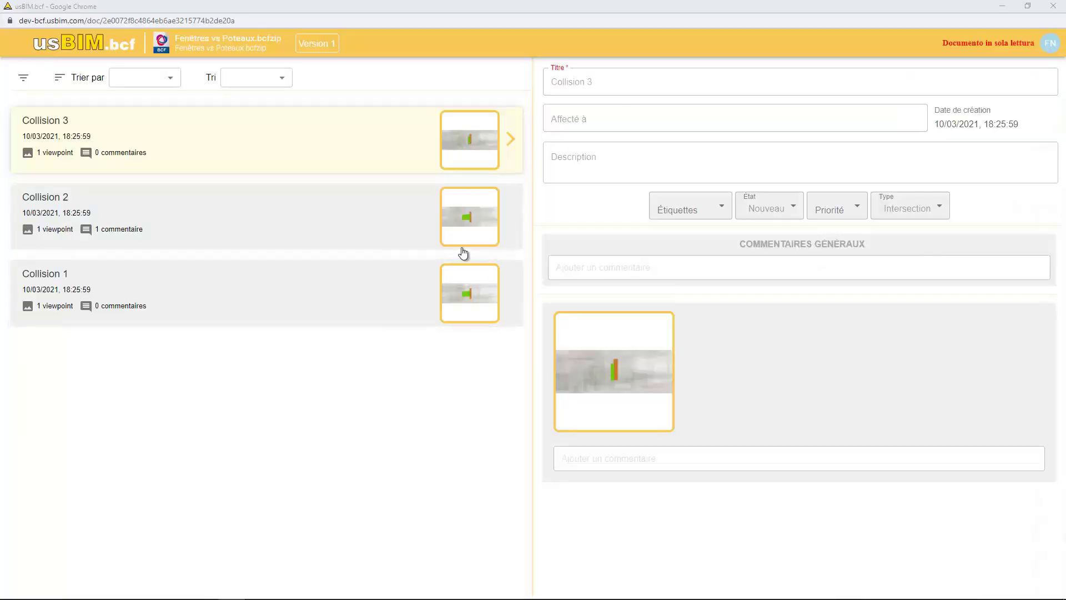
Review Collision 2's details and enlarged viewpoint image in usBIM.bcf
left_click(468, 236)
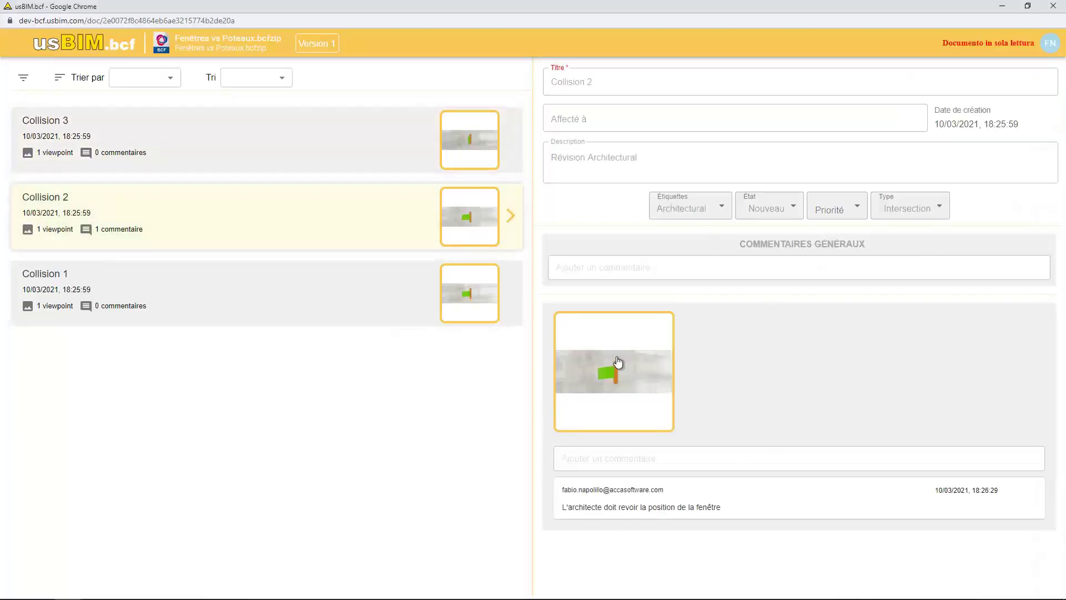
left_click(603, 378)
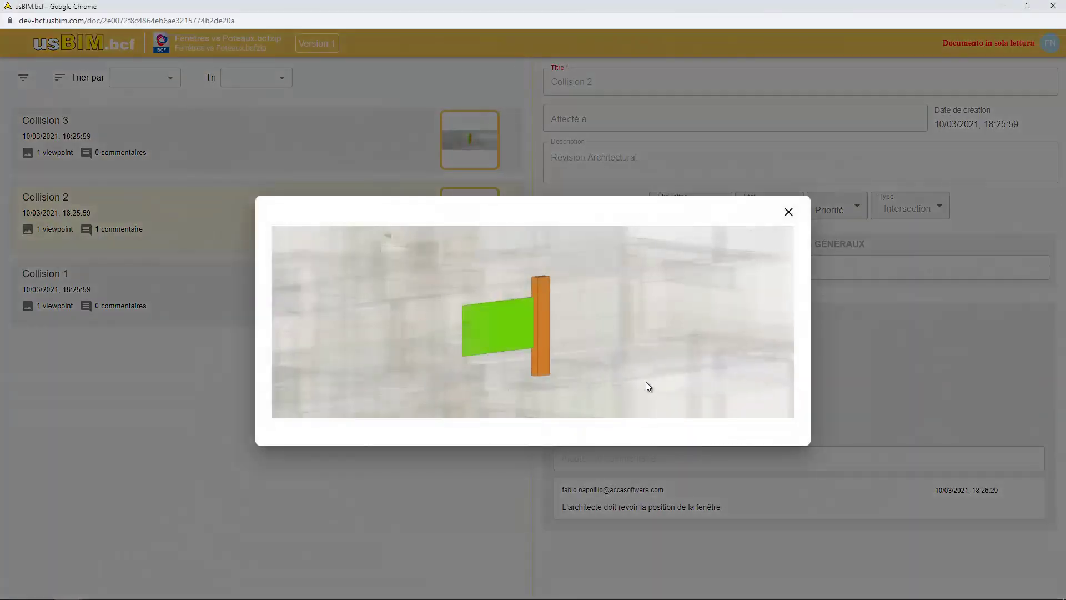
left_click(788, 211)
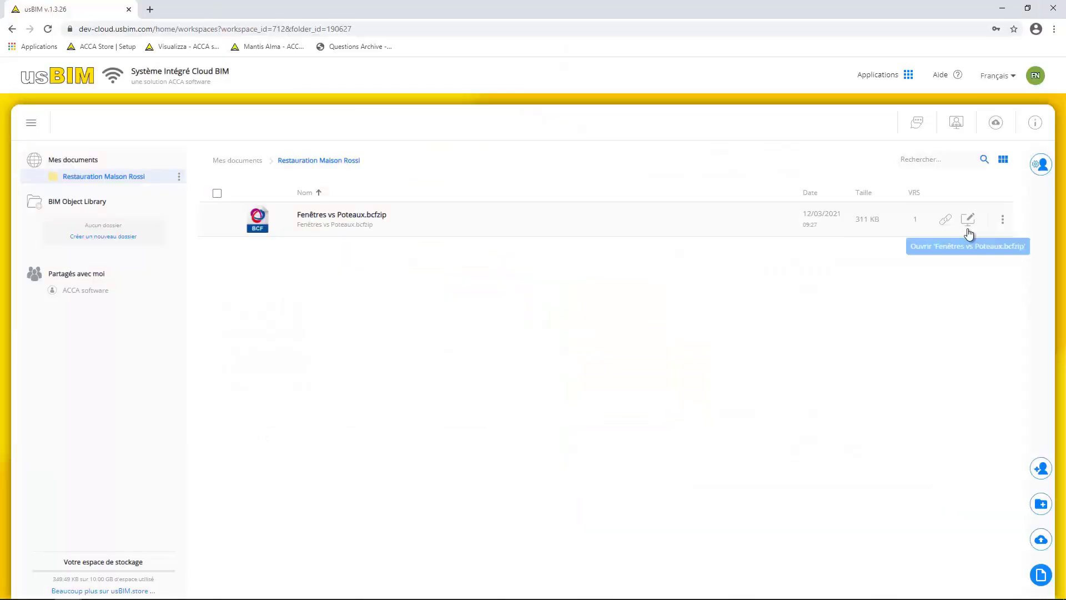
left_click(968, 220)
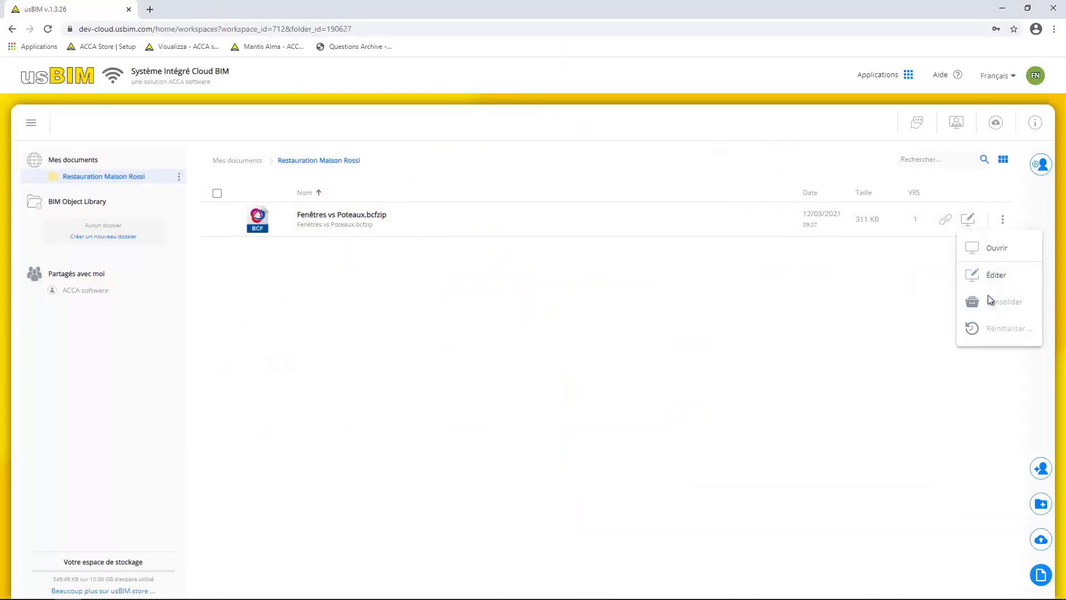
Open the BCF file for editing and assign Collision 2 to the colleague
left_click(994, 277)
left_click(344, 209)
left_click(624, 111)
type("Marco")
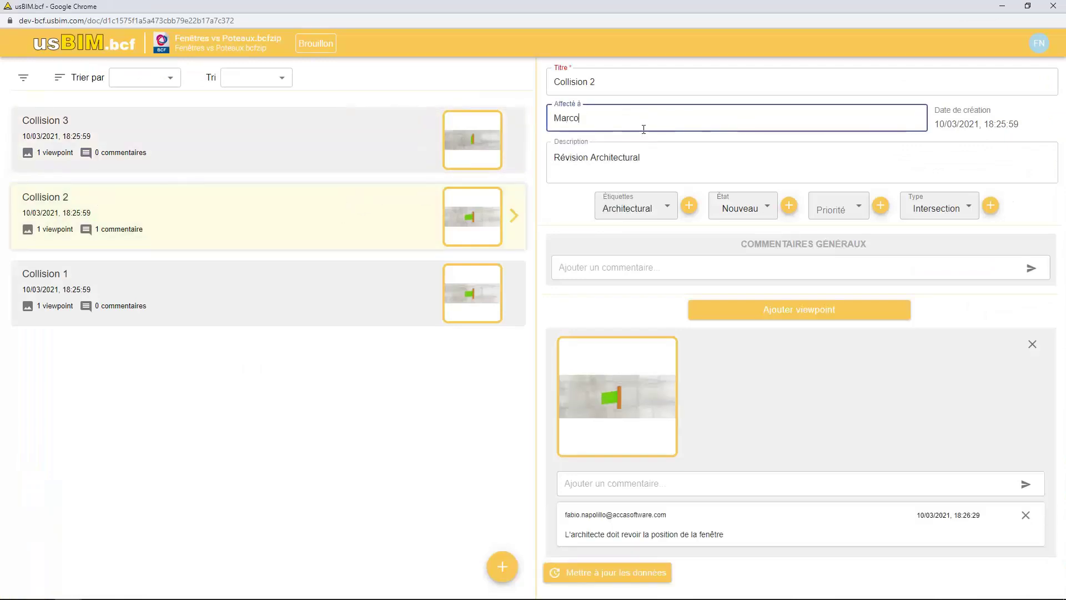
left_click(679, 164)
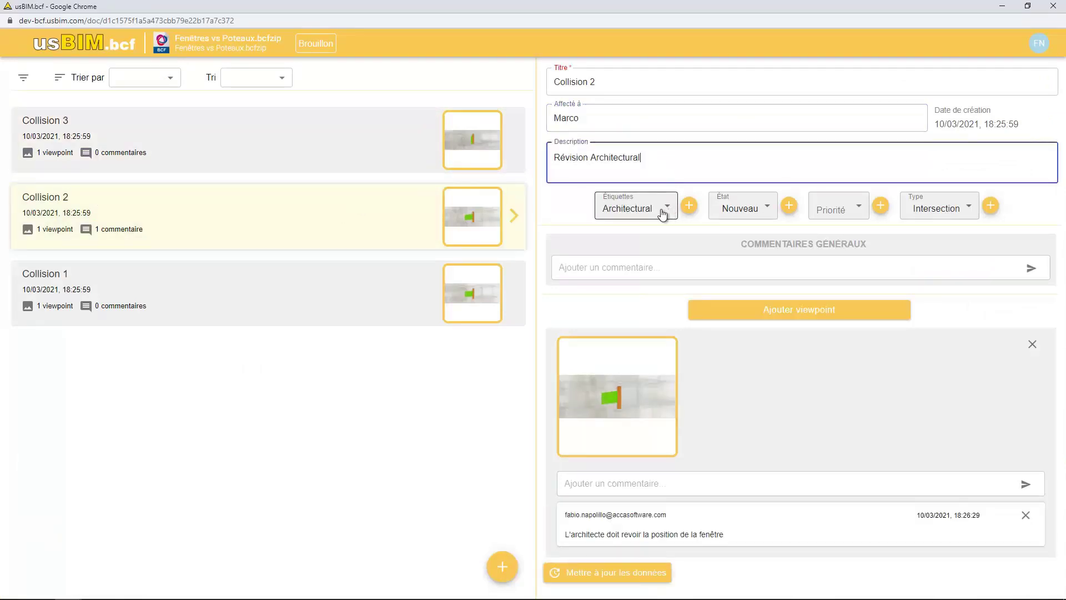
Set Collision 2's status to Ouvert, priority to Haute, and keep type Intersection
left_click(736, 209)
left_click(756, 104)
left_click(838, 209)
left_click(831, 176)
left_click(933, 214)
left_click(834, 262)
Paste a general comment on Collision 2 and choose to consolidate the edits
left_click(676, 271)
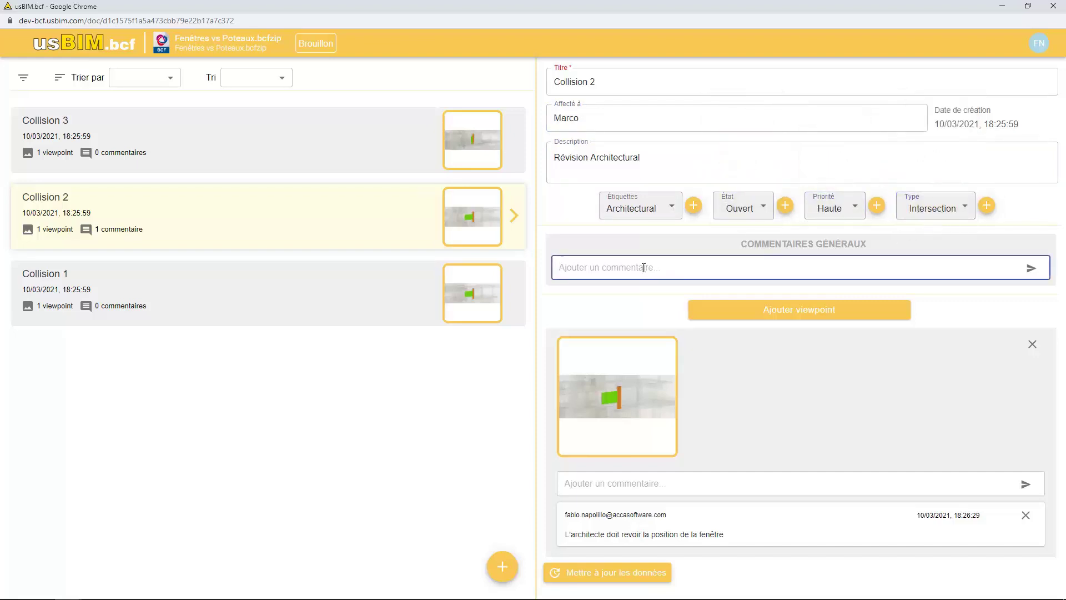
type("Il est nécessaire de modifier le modèle architectural. En discuter avec l’équipe")
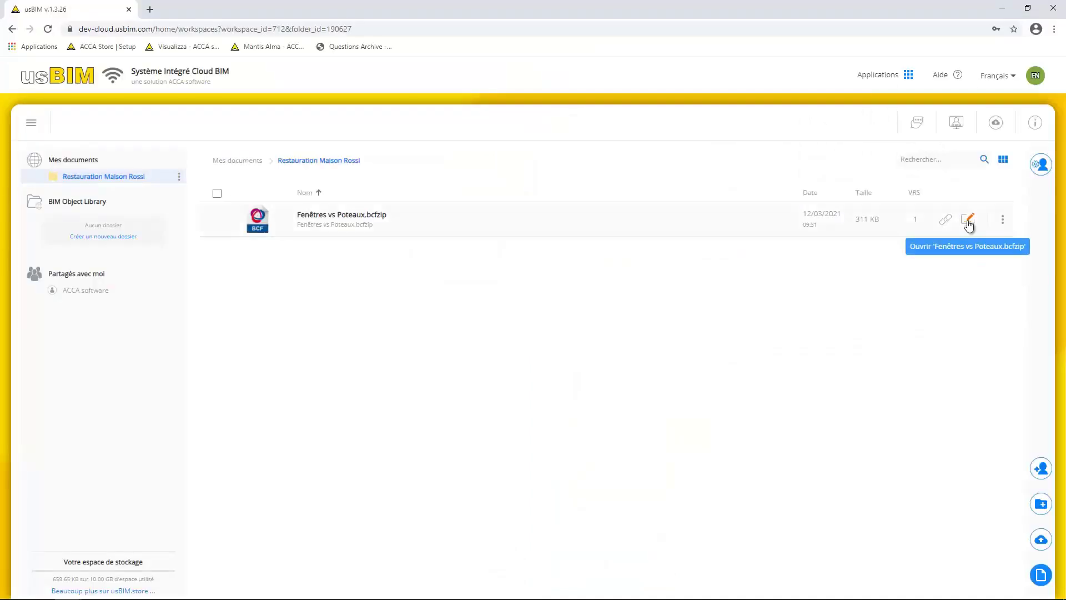
left_click(1002, 218)
left_click(1005, 302)
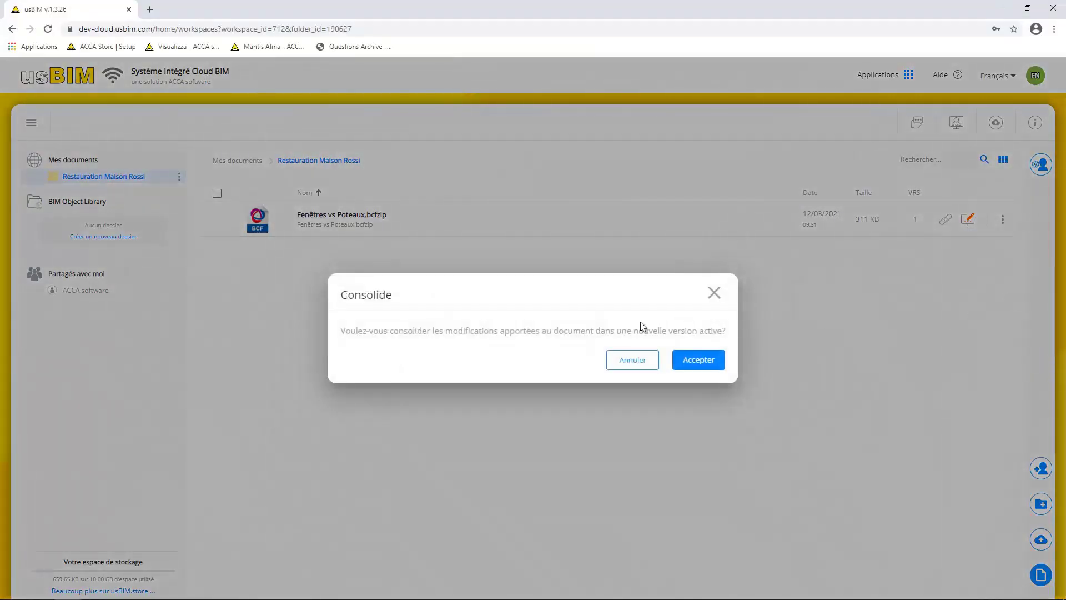
Confirm version 2, then create a usBIM.writer document titled 'état des lieux'
left_click(713, 366)
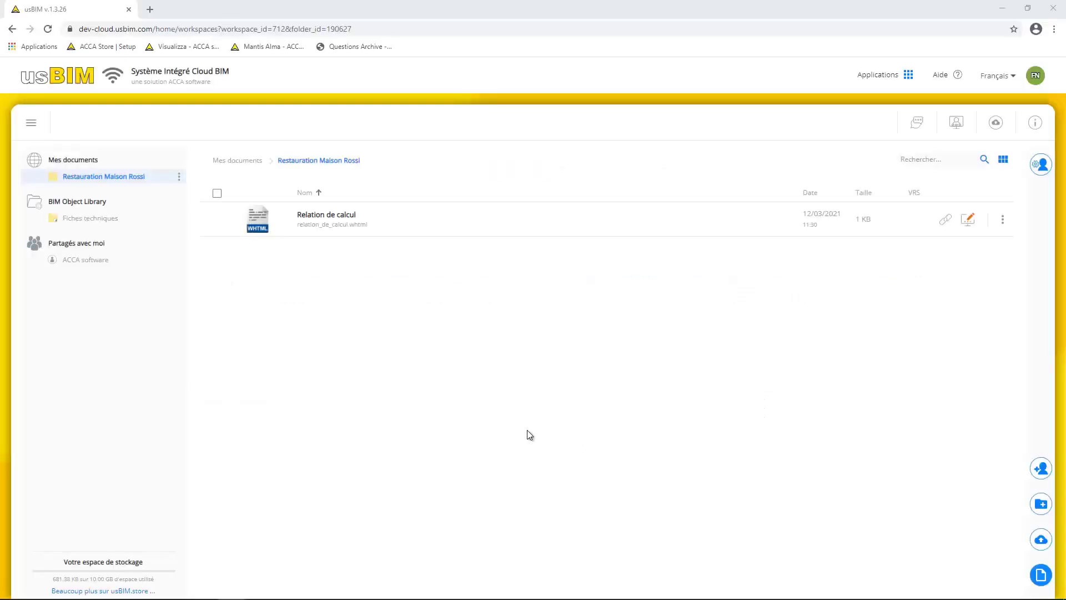
left_click(1041, 575)
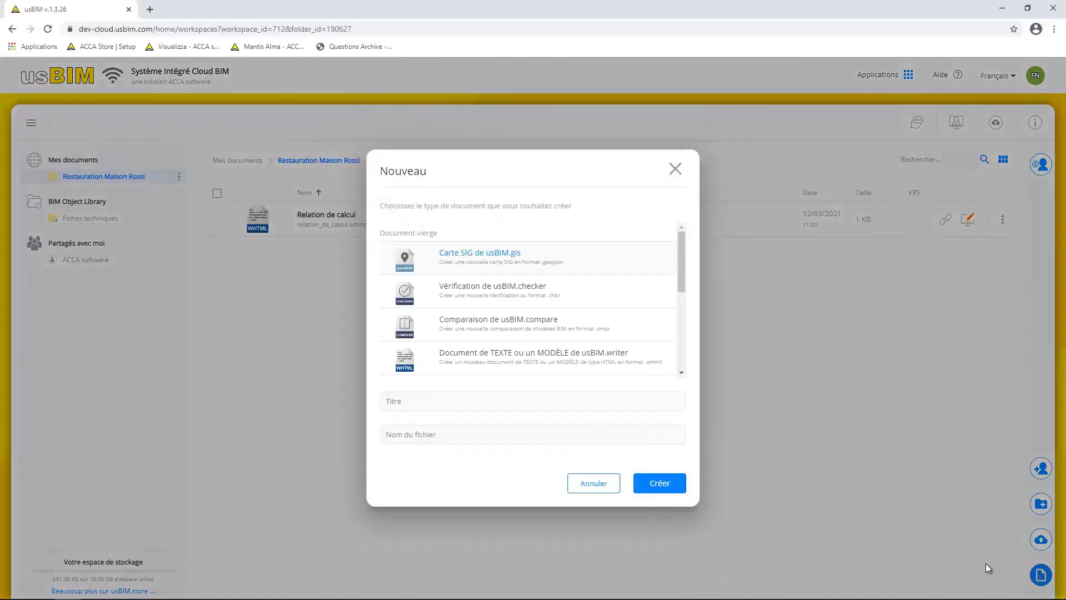
left_click_drag(682, 254, 652, 305)
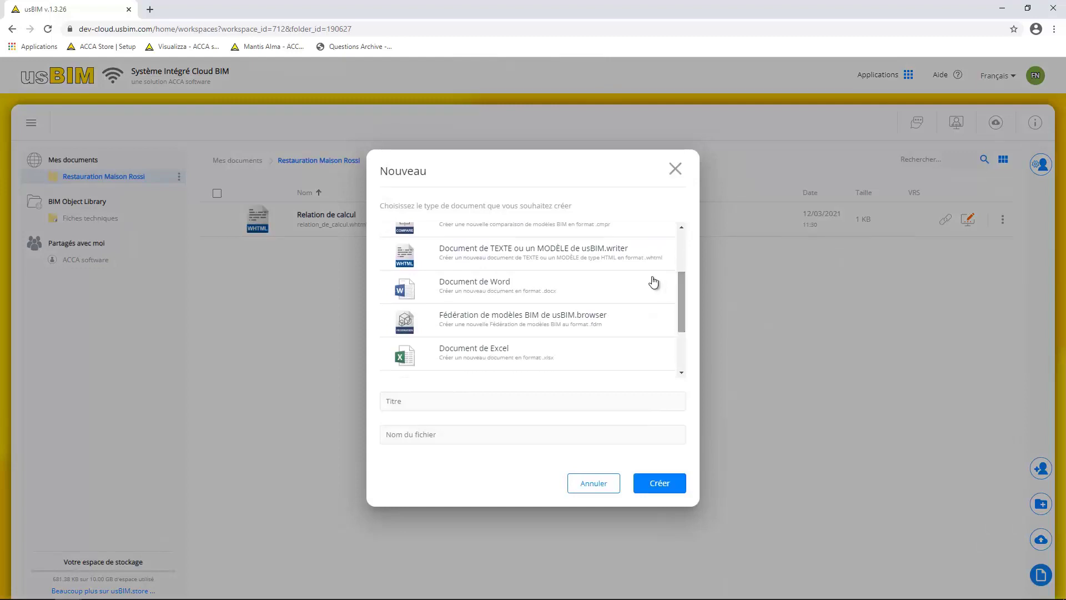
left_click(391, 403)
type("état des lieux")
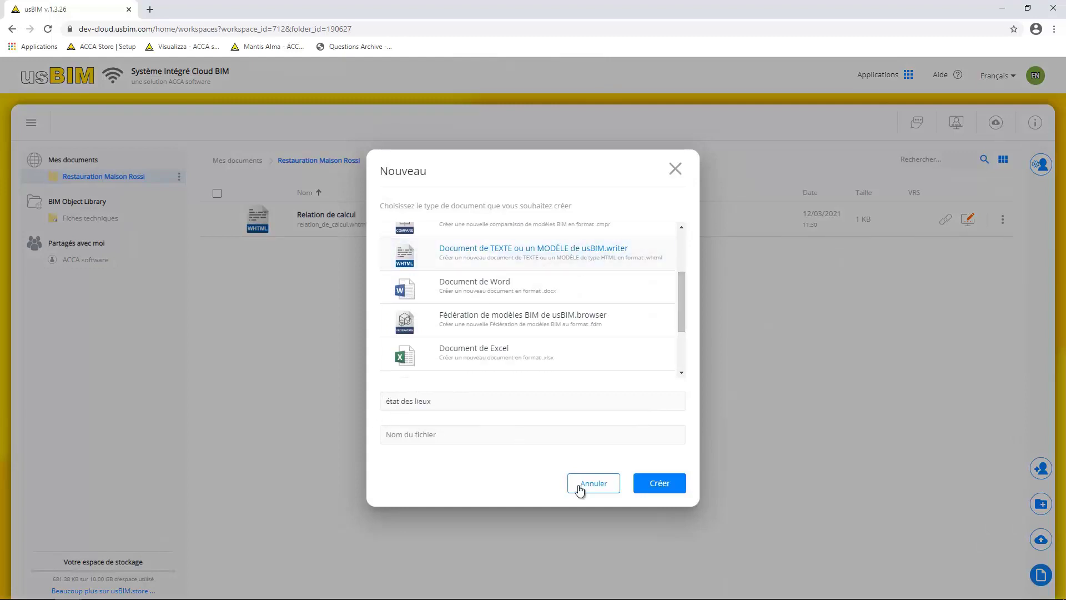
left_click(655, 486)
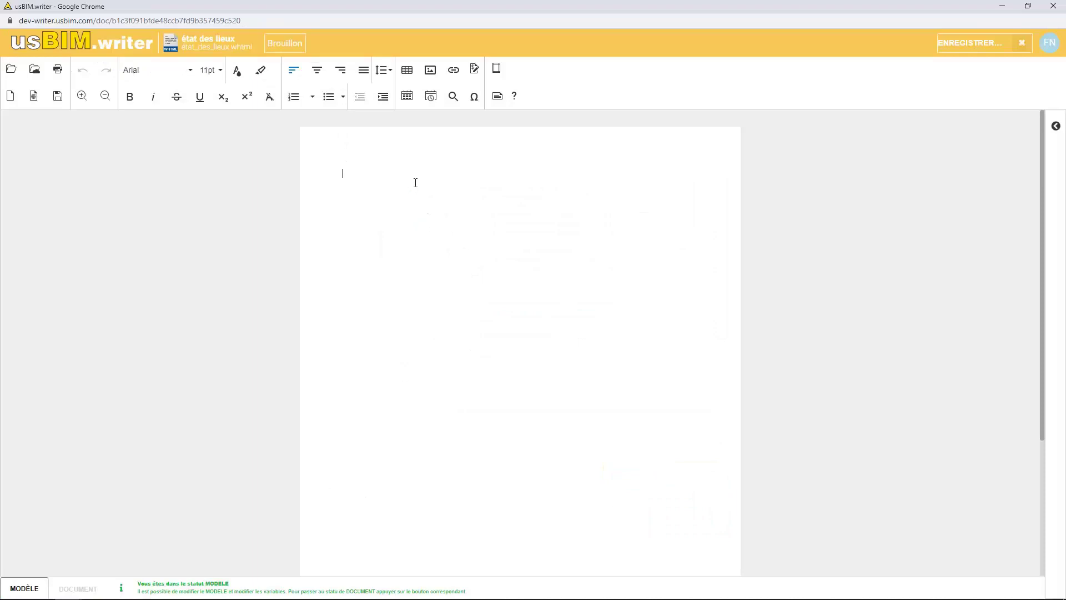
Fill the document with the ÉTAT DES LIEUX heading and full template
type("ÉTAT DES LIEUX")
triple_click(428, 181)
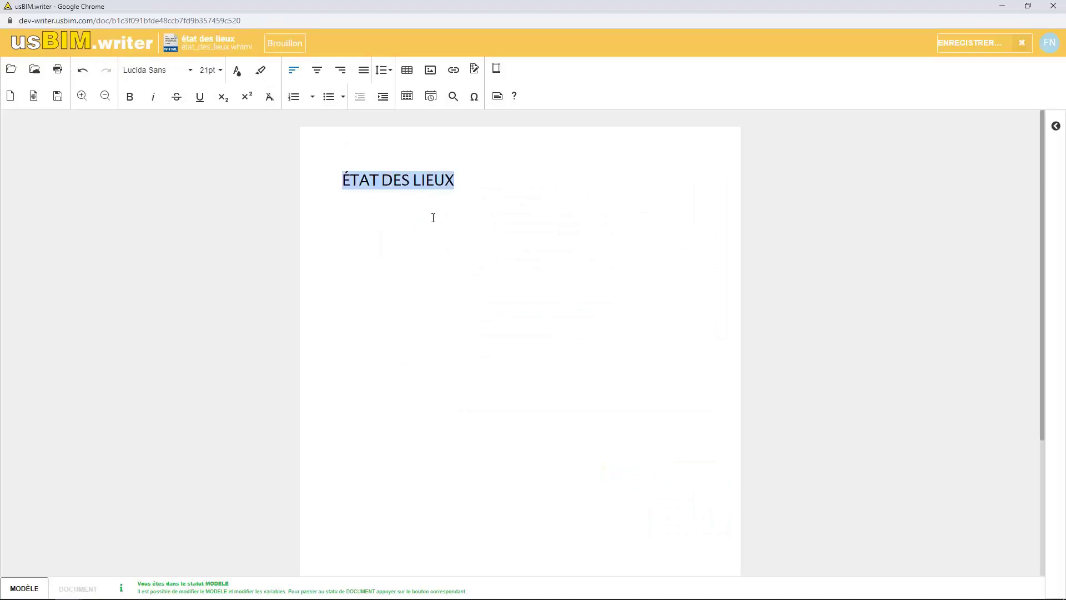
type("ÉTAT DES LIEUX\tDate : Logement Type : Surface : Nombre de pièces : Adresse : LEBAILLEUR\tLE LOCATAIRE CIVILITÉ :\tCIVILITÉ : PRÉNOM :\tPRÉNOM : NOM :\tNOM : ADRESSE :\tADRESSE :")
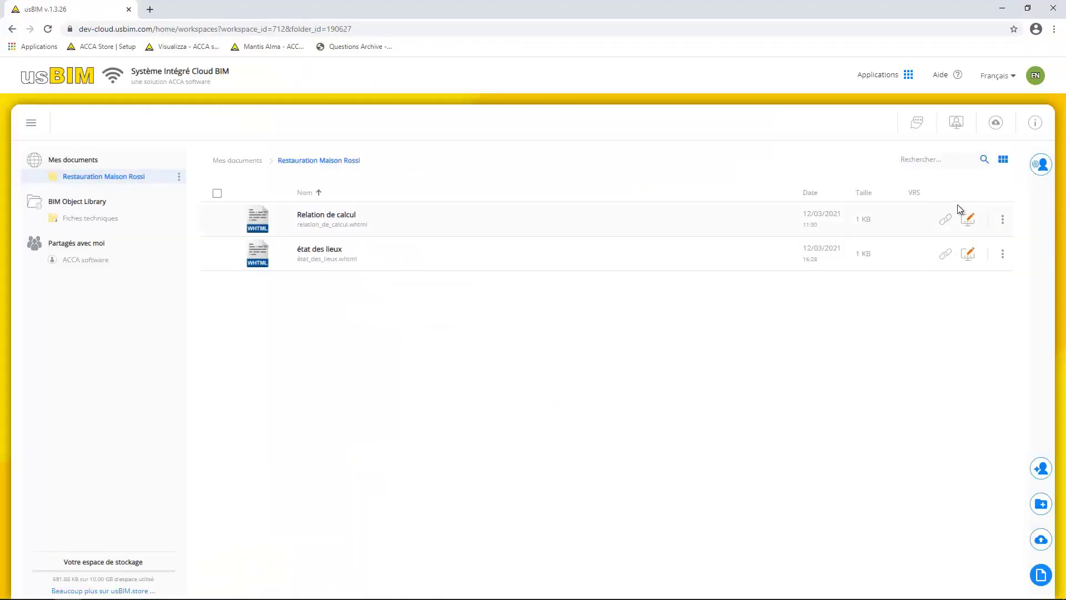
left_click(968, 219)
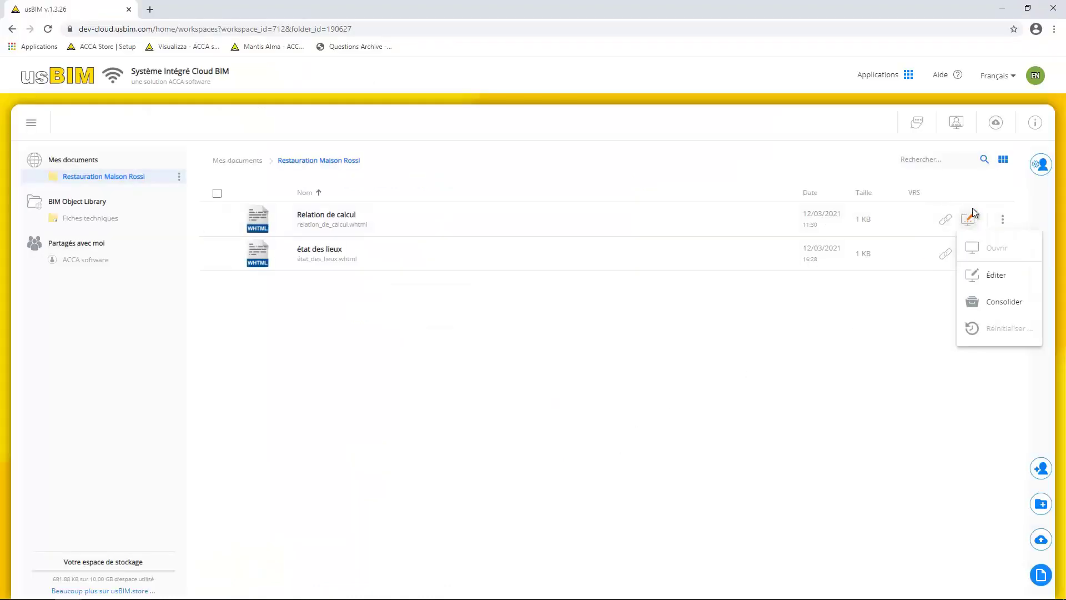
In Relation de calcul, enter Paris before the date and the structural engineer's name
left_click(1019, 278)
left_click_drag(437, 296, 427, 295)
type("Paris, 18/05/2015")
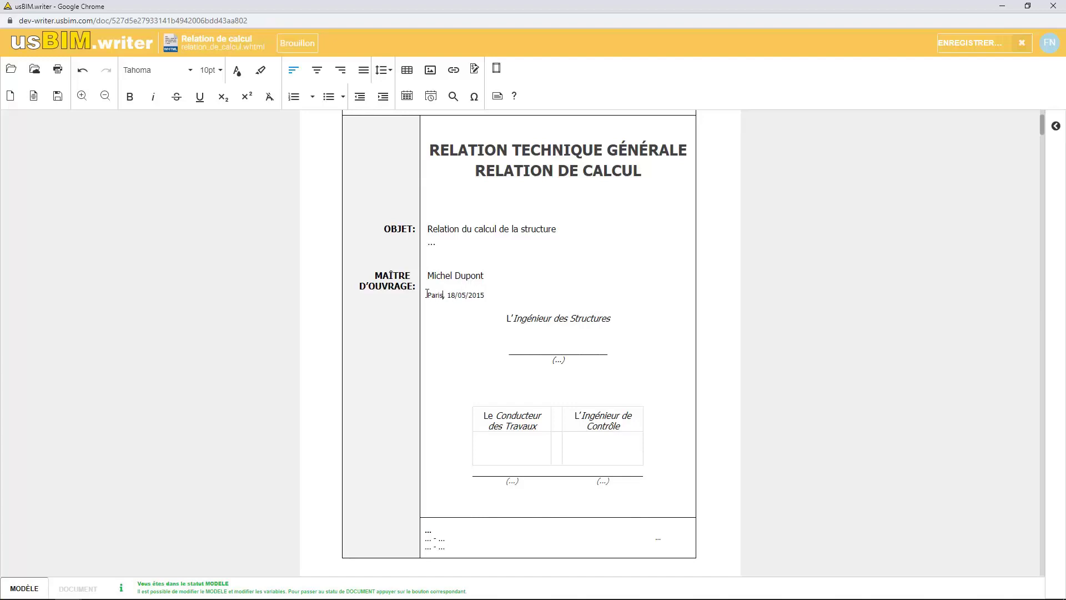
left_click(555, 339)
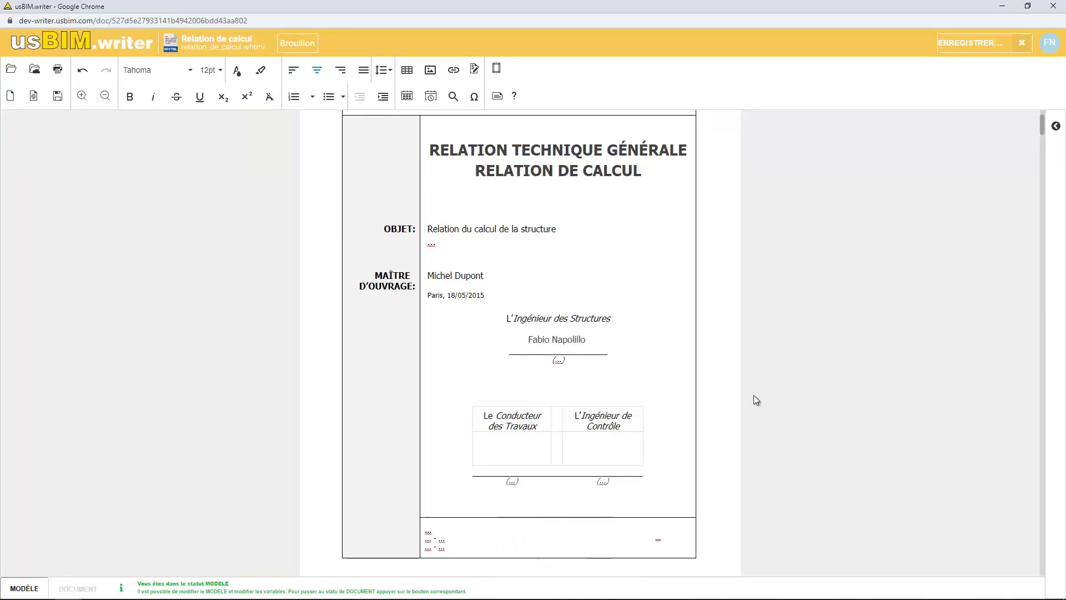
Format the section 1 heading in blue italic
scroll(763, 393, "down", 4)
left_click_drag(575, 399, 356, 400)
left_click(237, 71)
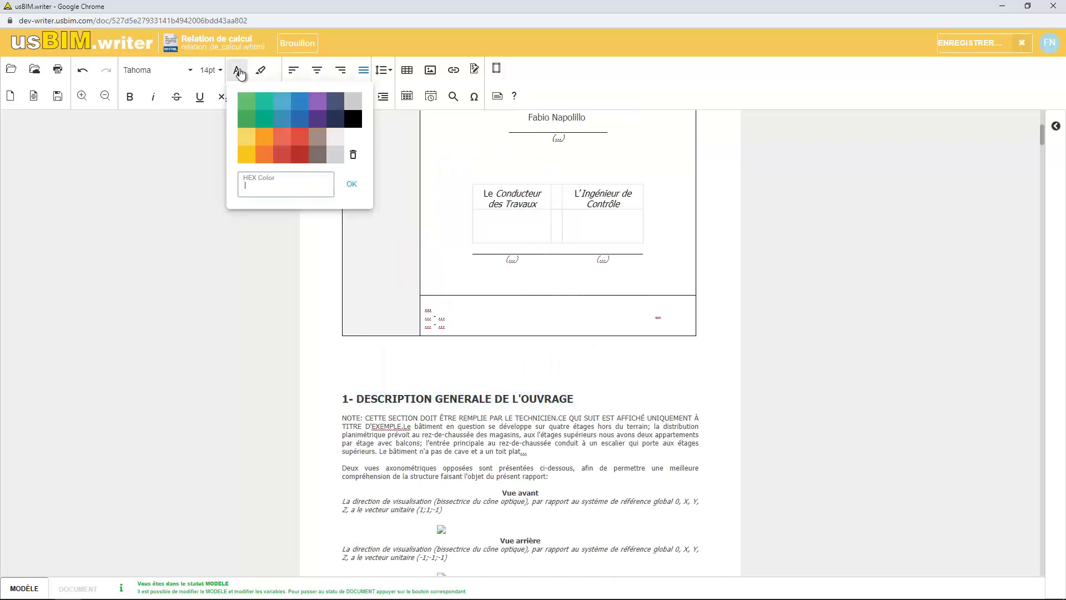
left_click(281, 102)
left_click(151, 96)
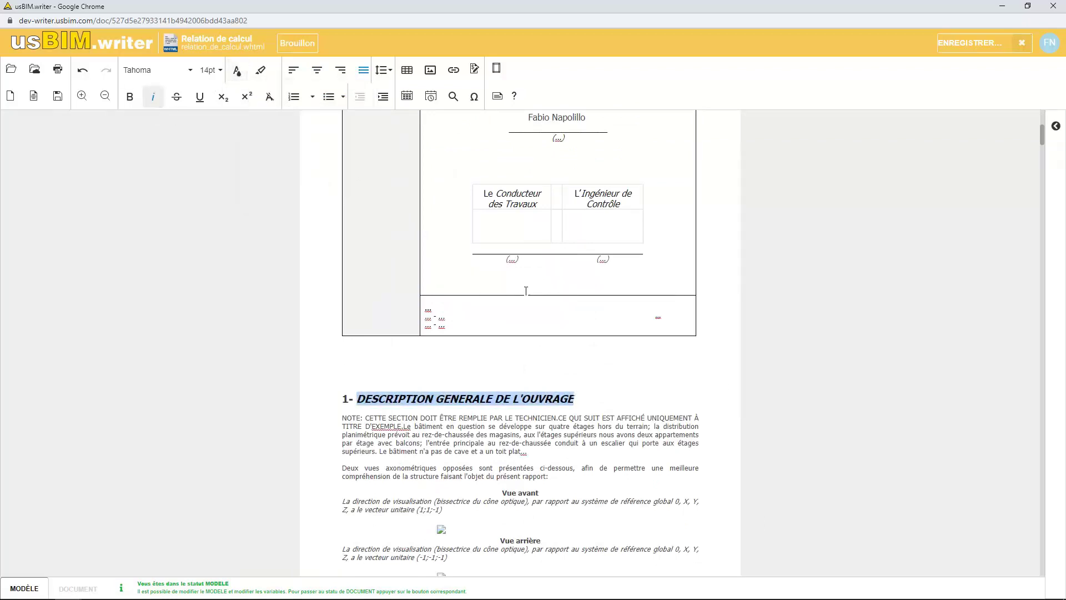
left_click(637, 381)
Insert the image structure.jpg into the report
scroll(631, 476, "down", 1)
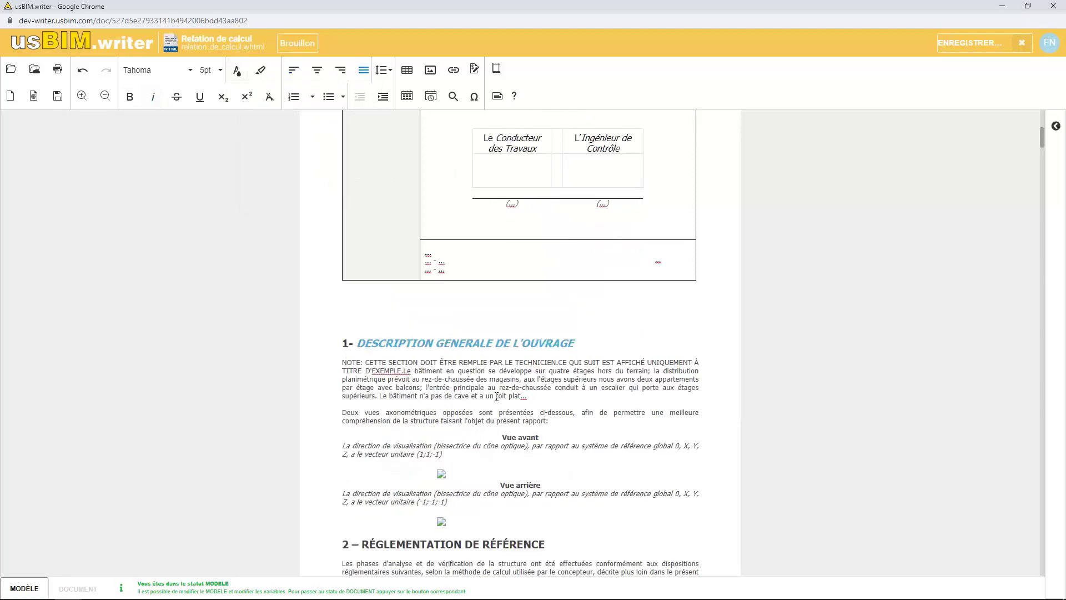
left_click(430, 69)
left_click(479, 138)
left_click(509, 143)
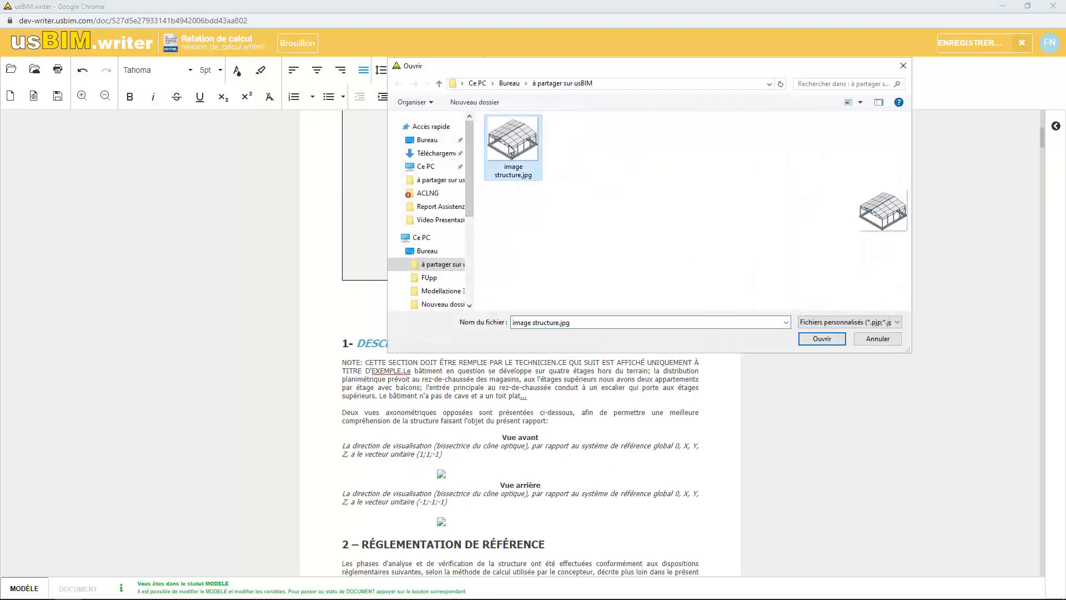
left_click(821, 338)
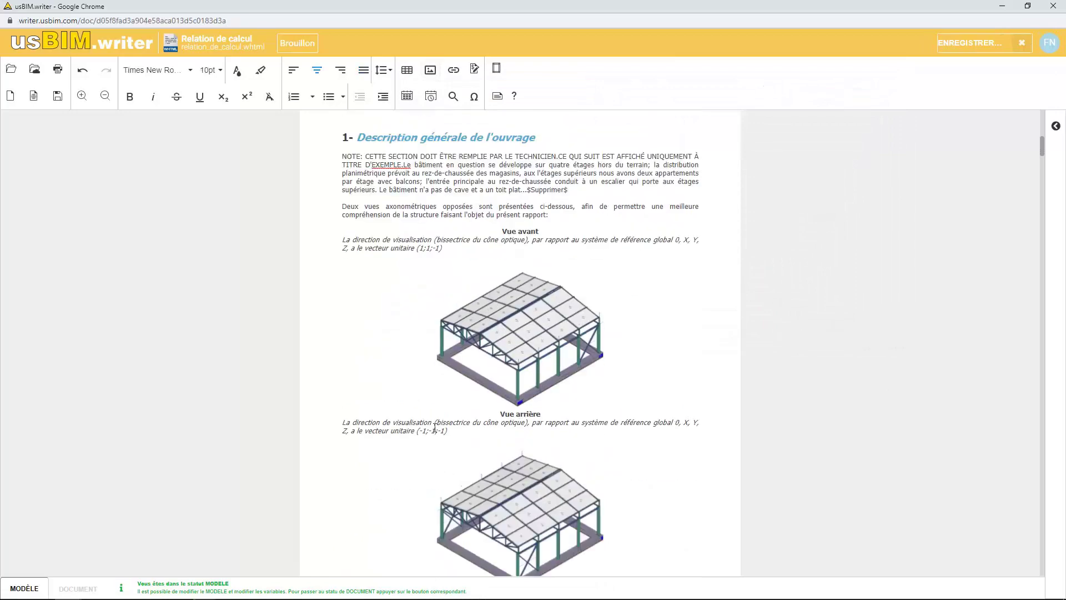
left_click(58, 69)
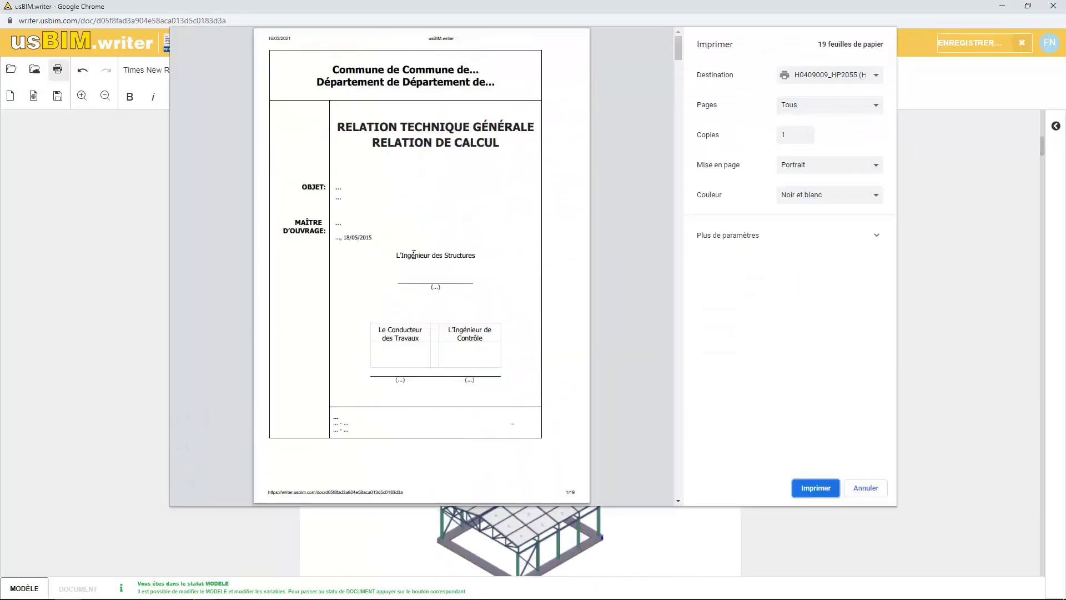
Save the report with destination 'Enregistrer au format PDF' and close the editor
left_click(823, 78)
left_click(834, 98)
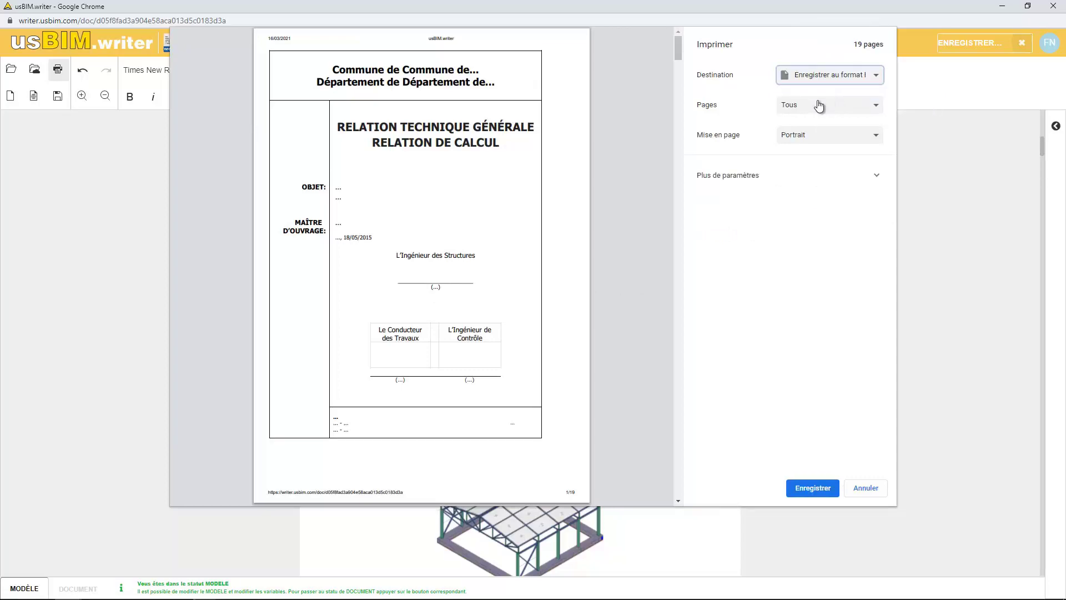
left_click(825, 488)
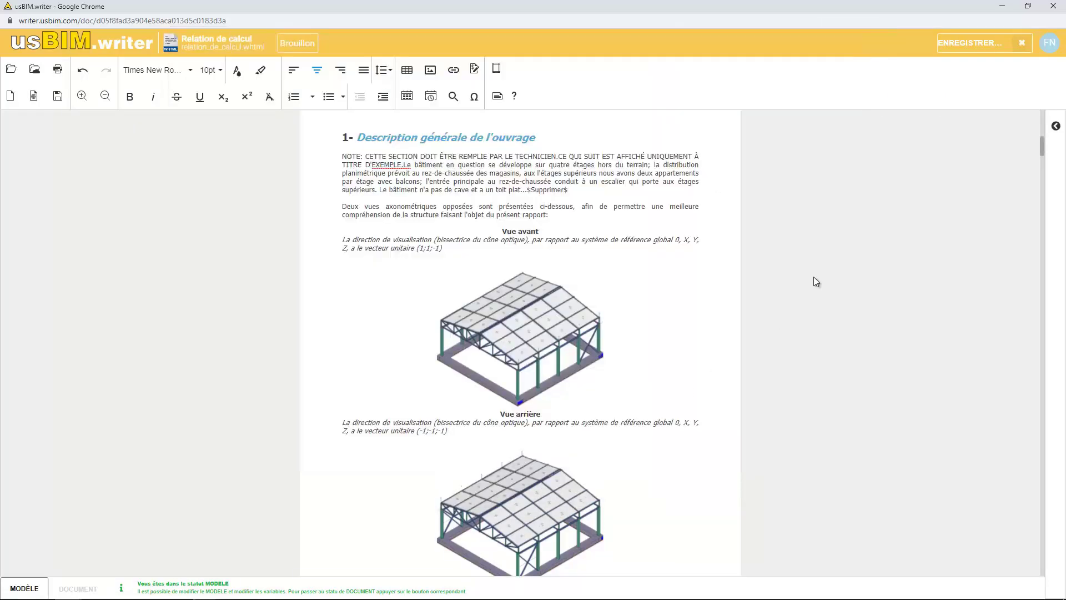
left_click(1046, 9)
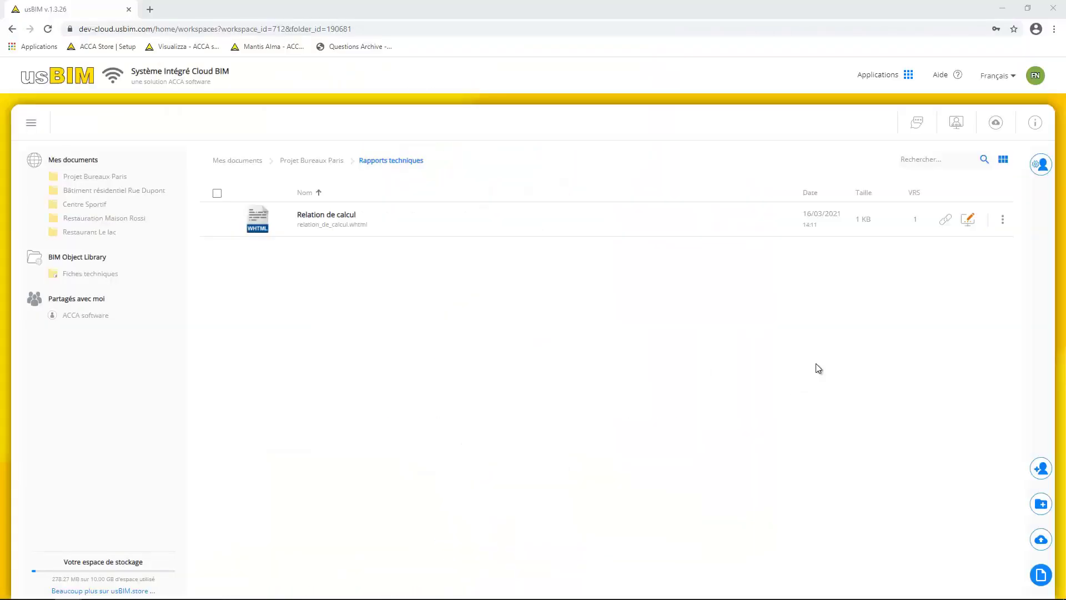
Consolidate Relation de calcul's edits and accept the new active version
left_click(968, 219)
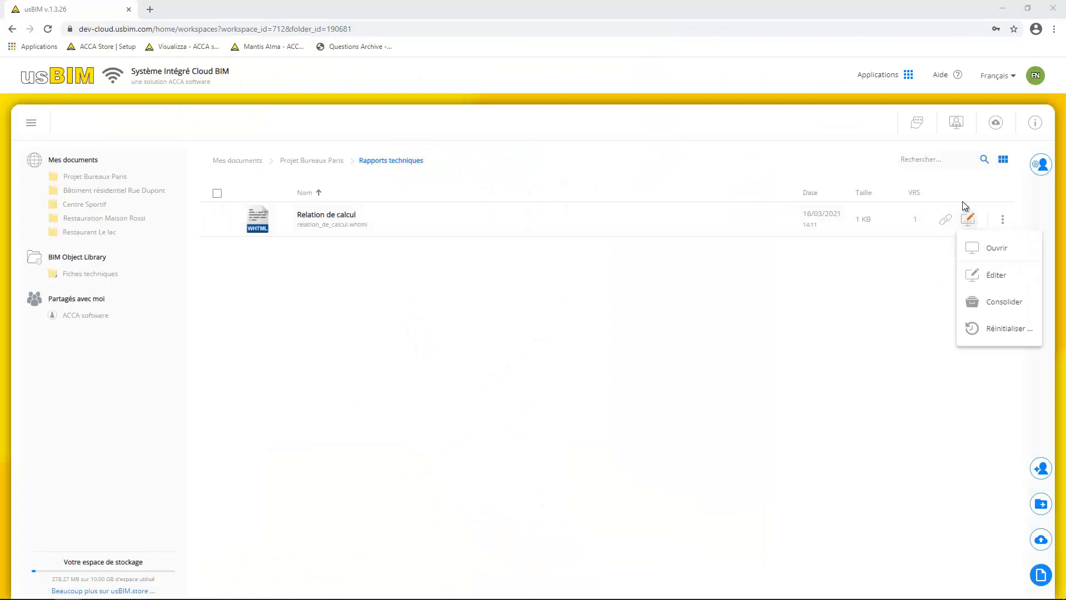
left_click(997, 308)
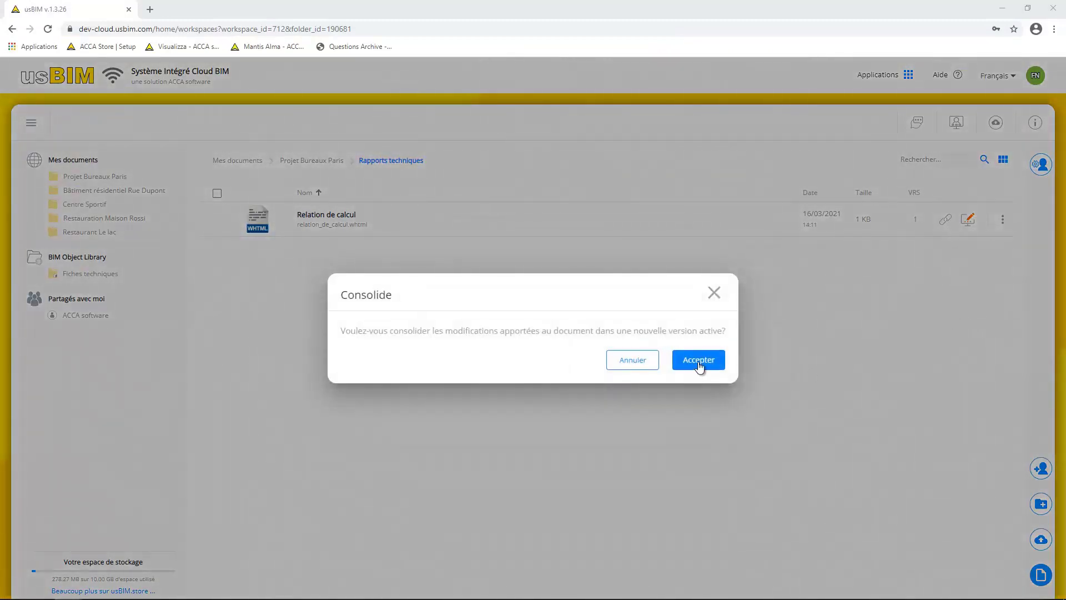
left_click(698, 361)
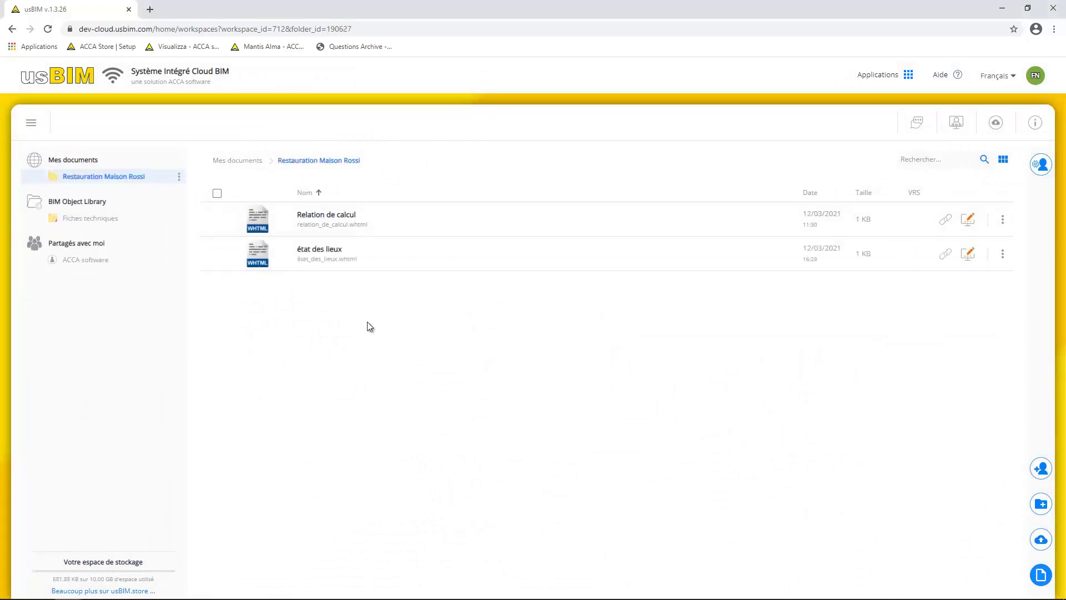
Create the 'Conception Salon' PowerPoint presentation and type 'Conception d’un salon' as the first slide's title
left_click(1041, 574)
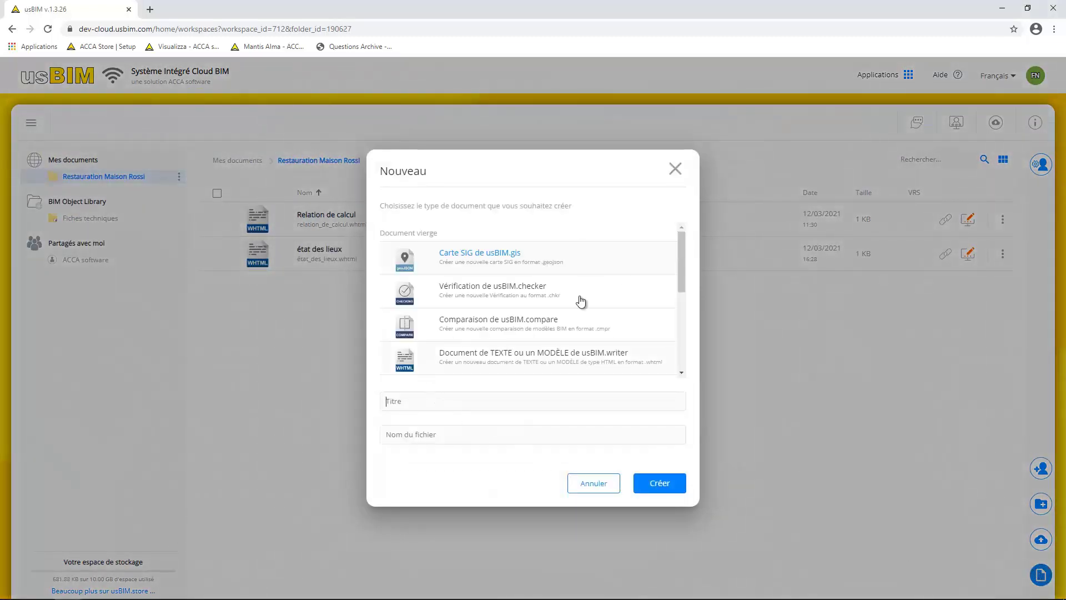
left_click_drag(683, 253, 678, 332)
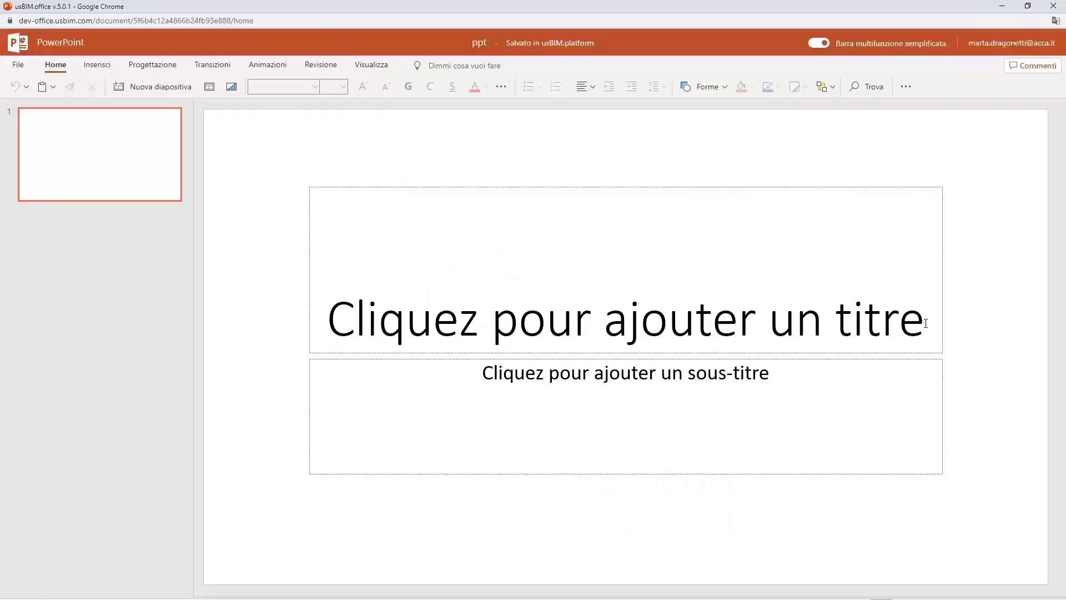
left_click(926, 323)
type("Con")
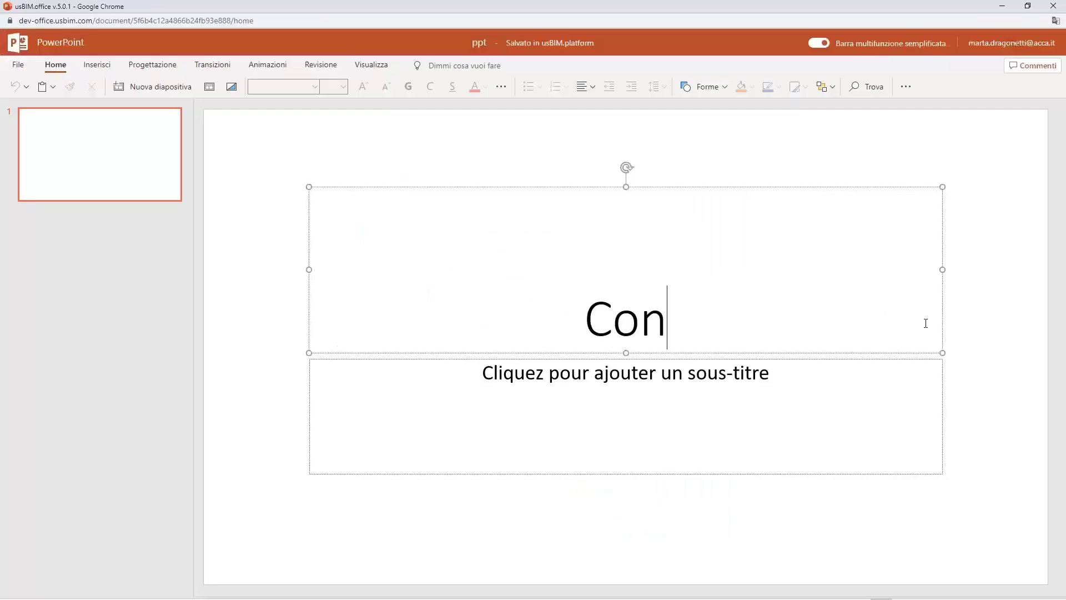
type("ception d’un salon")
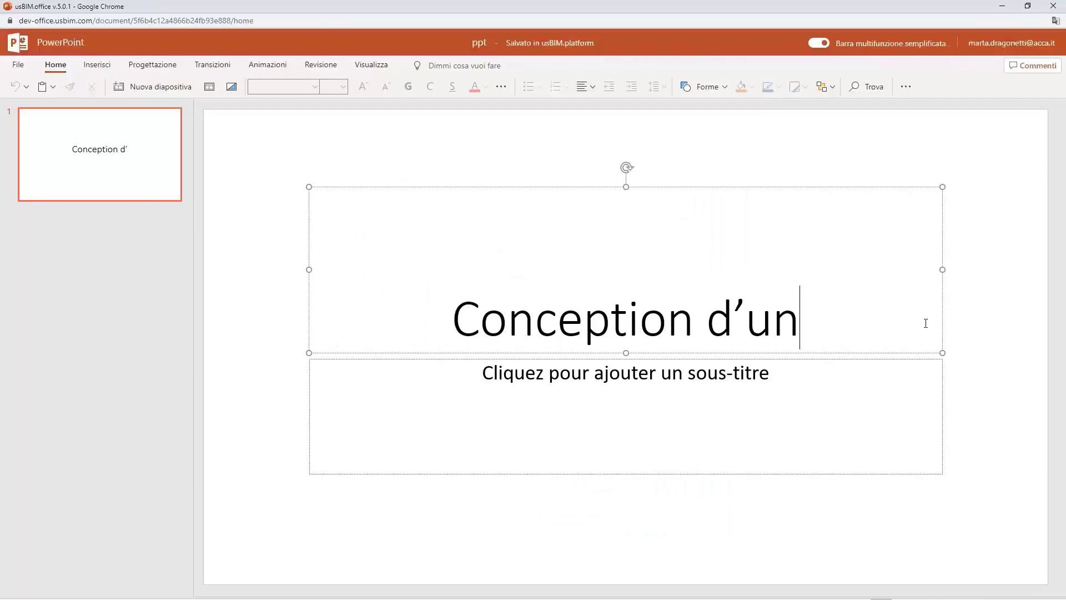